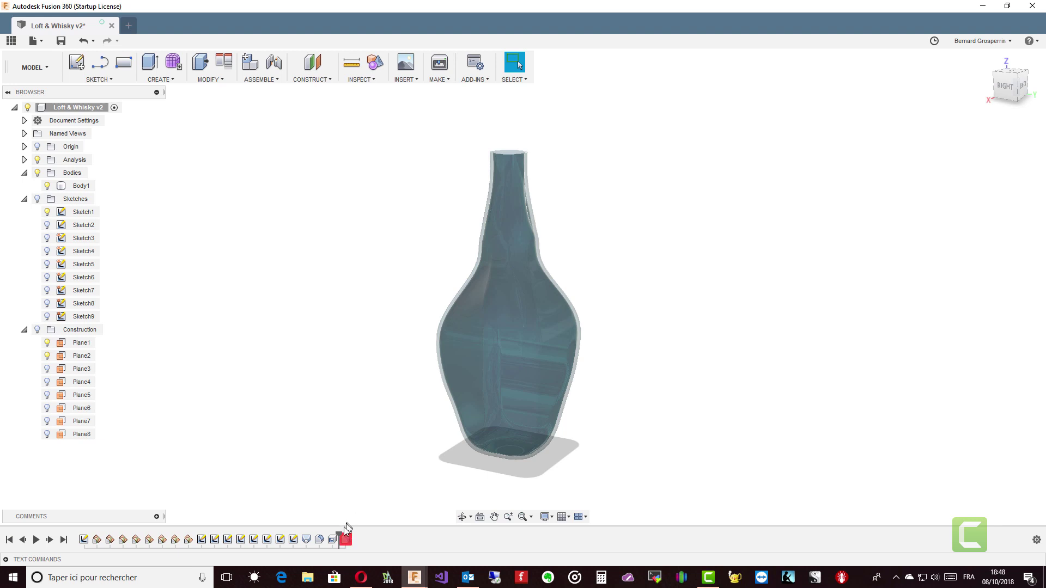
Roll the Loft & Whisky v2 history back to Sketch1, deactivating all later features
left_click_drag(338, 535, 98, 531)
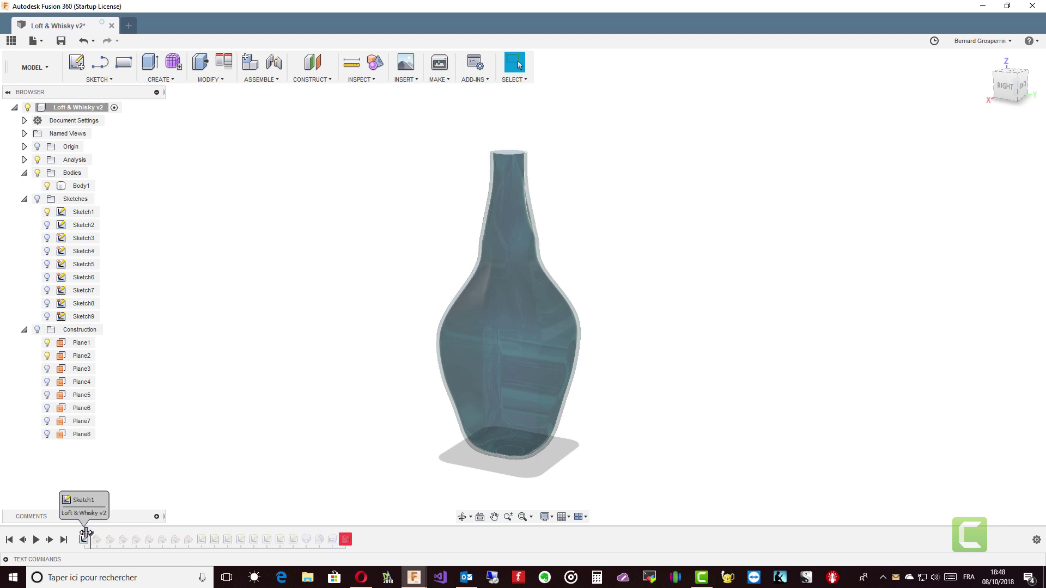
Edit Sketch1 to nudge its longest profile line upward, then advance the history to Plane1
left_click_drag(98, 531, 90, 536)
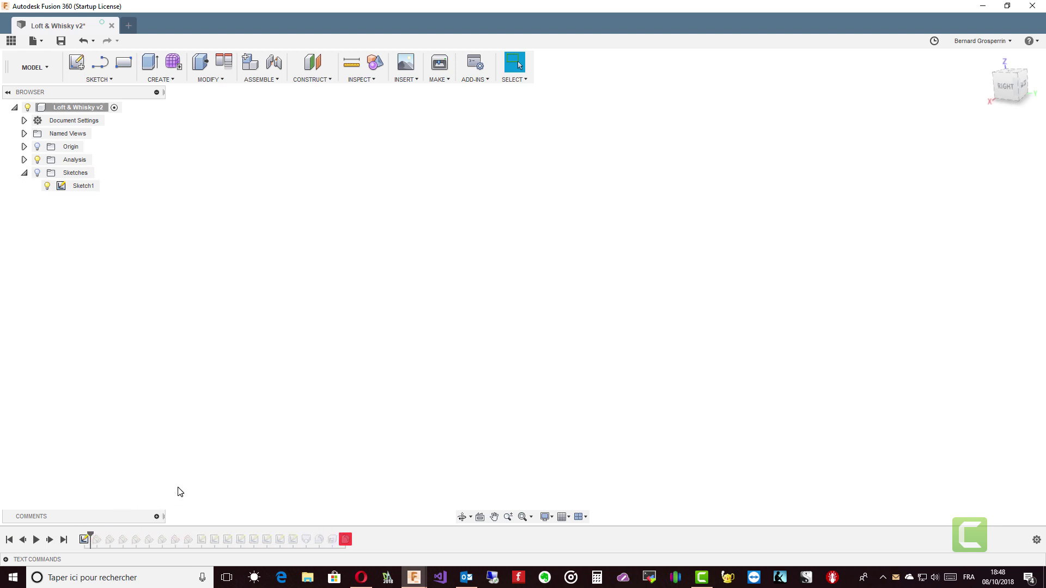
left_click(37, 173)
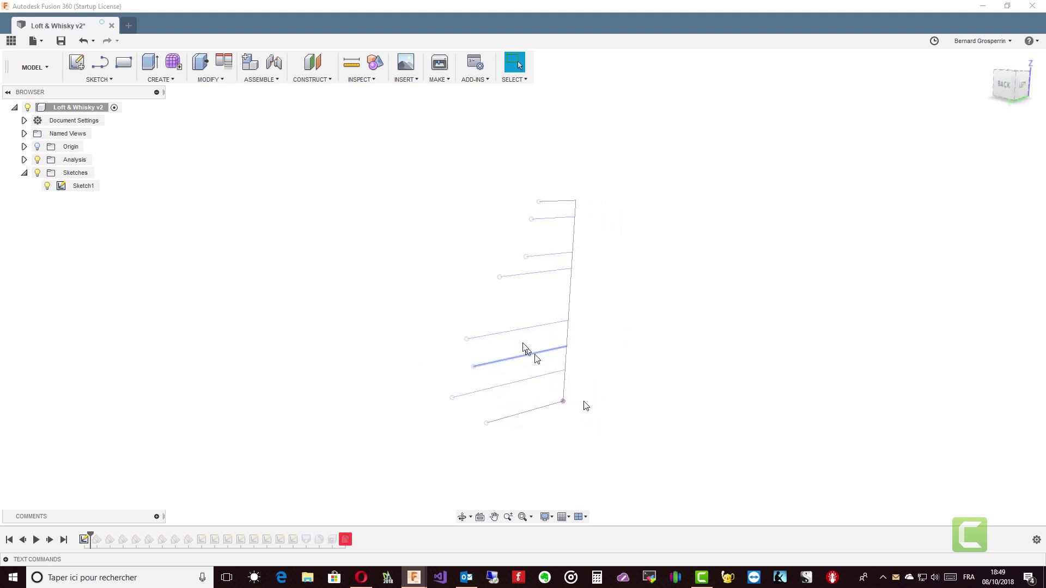
right_click(87, 186)
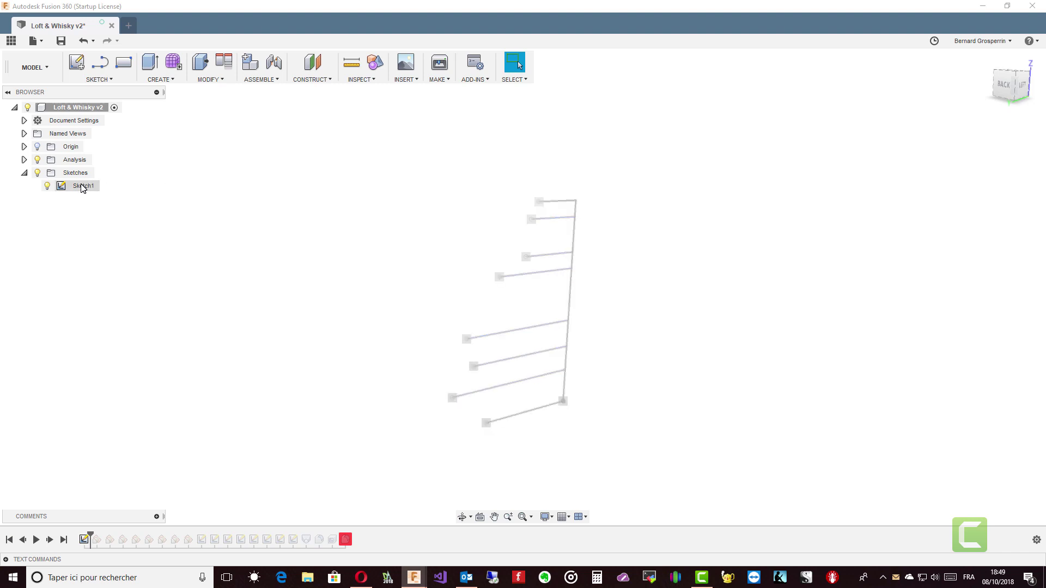
left_click(112, 219)
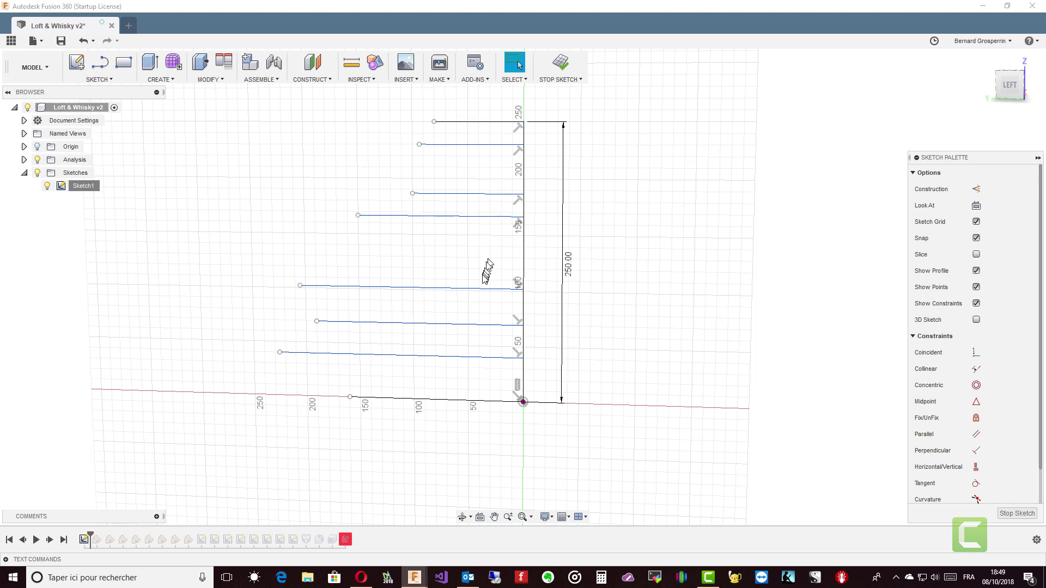
left_click_drag(479, 288, 478, 284)
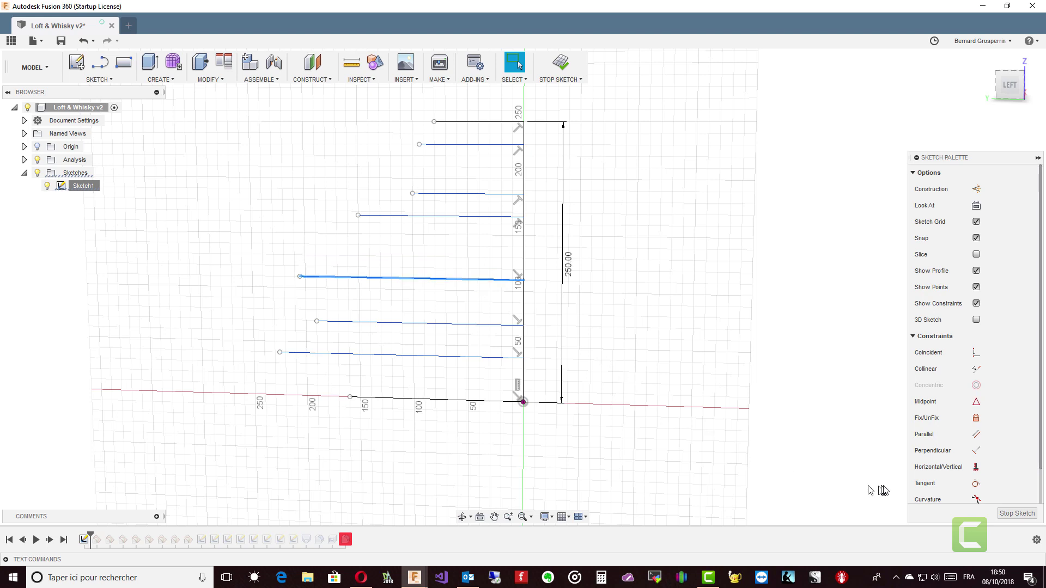
left_click(1015, 514)
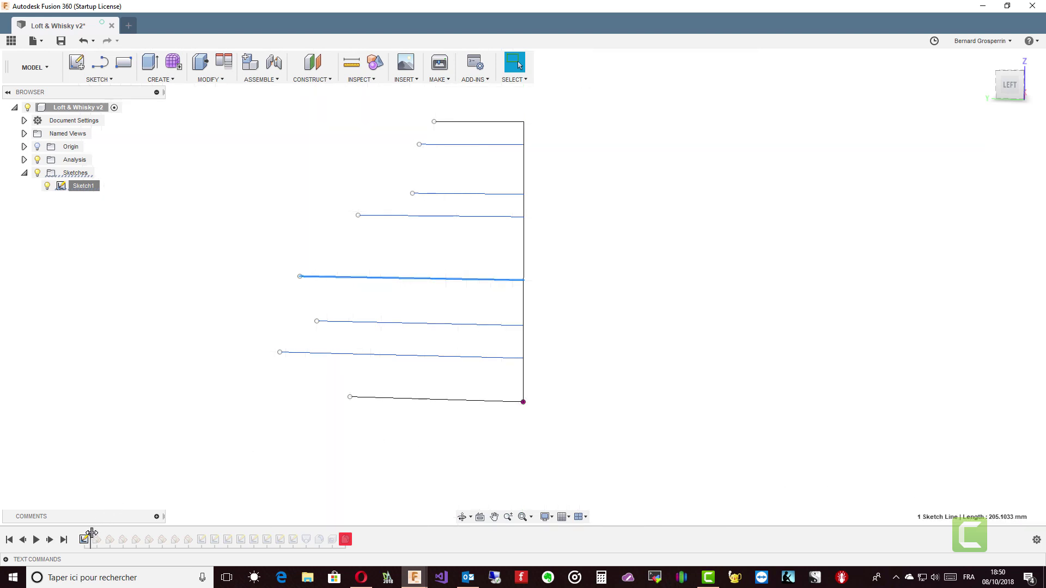
left_click_drag(92, 534, 104, 534)
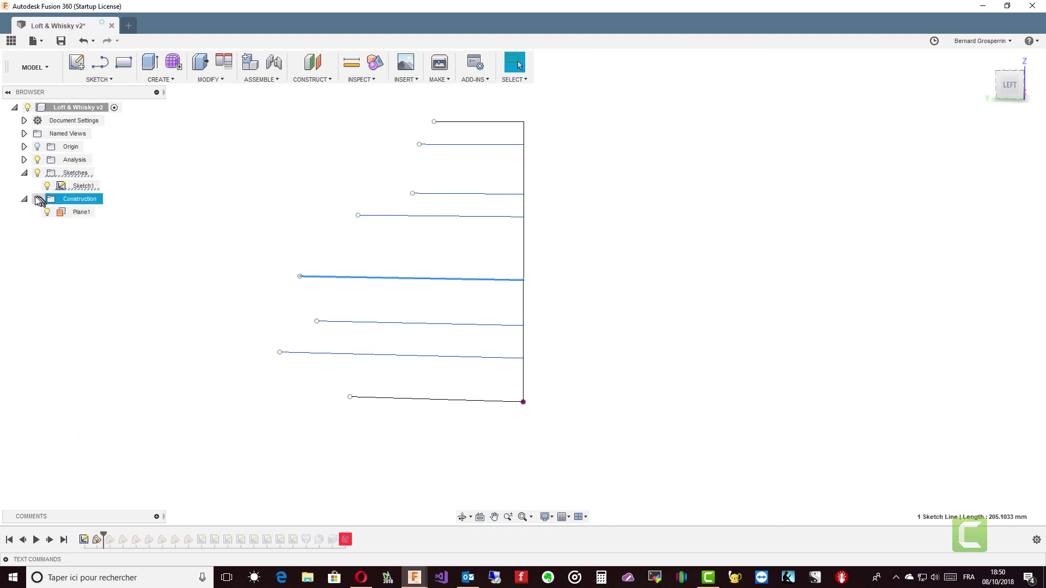
Show Plane1, then trial an angled Plane9 through the top line and undo it
left_click(38, 199)
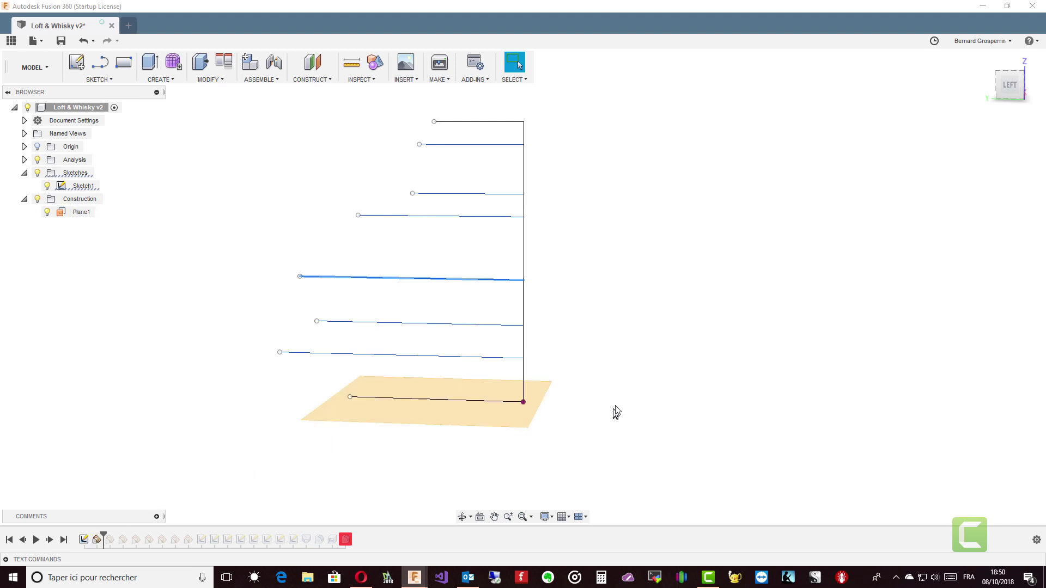
middle_click_drag(622, 404, 608, 304, "shift")
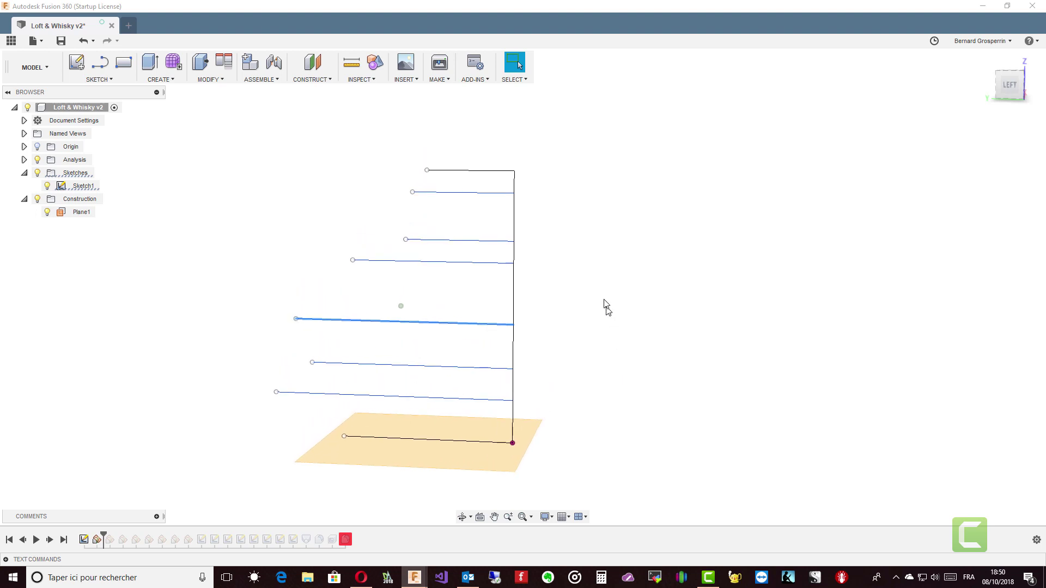
left_click(487, 176)
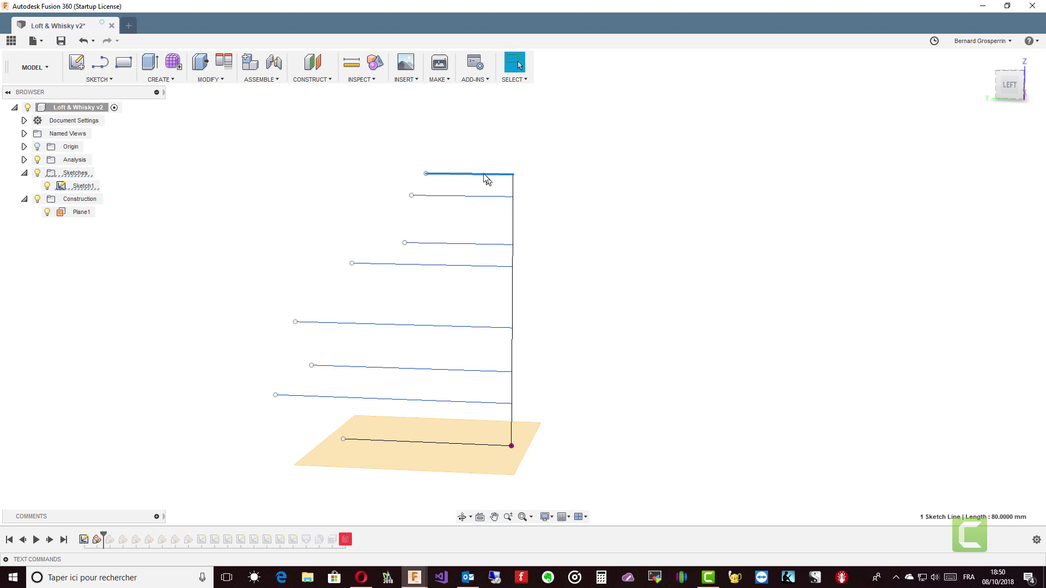
left_click(319, 80)
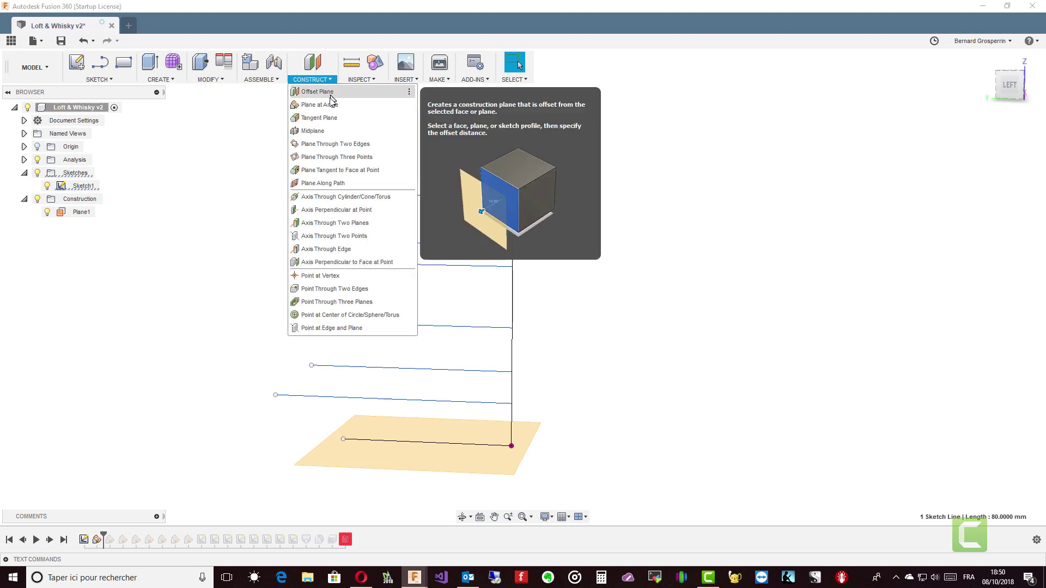
left_click(322, 105)
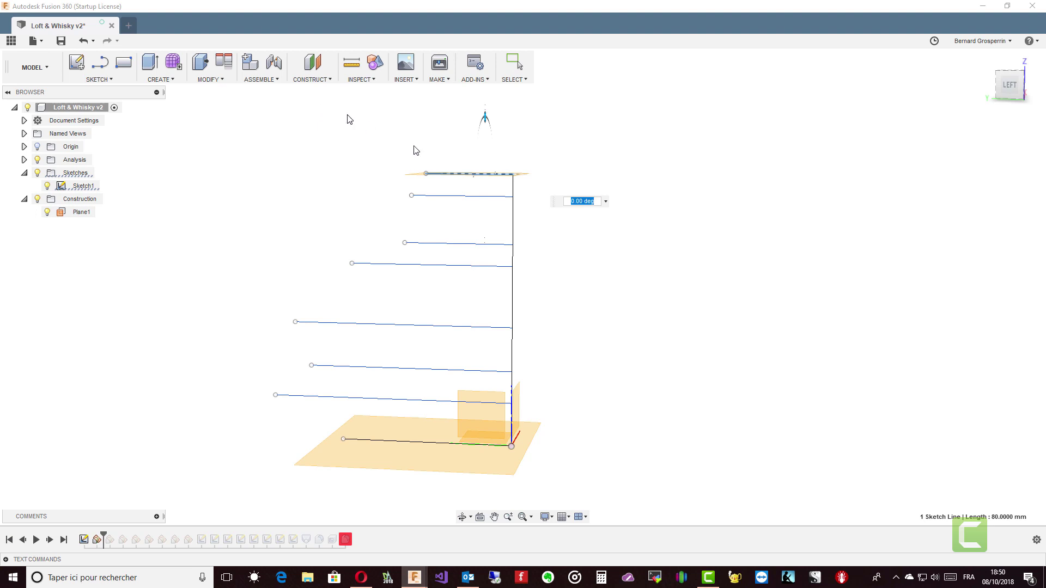
middle_click_drag(434, 175, 504, 224, "shift")
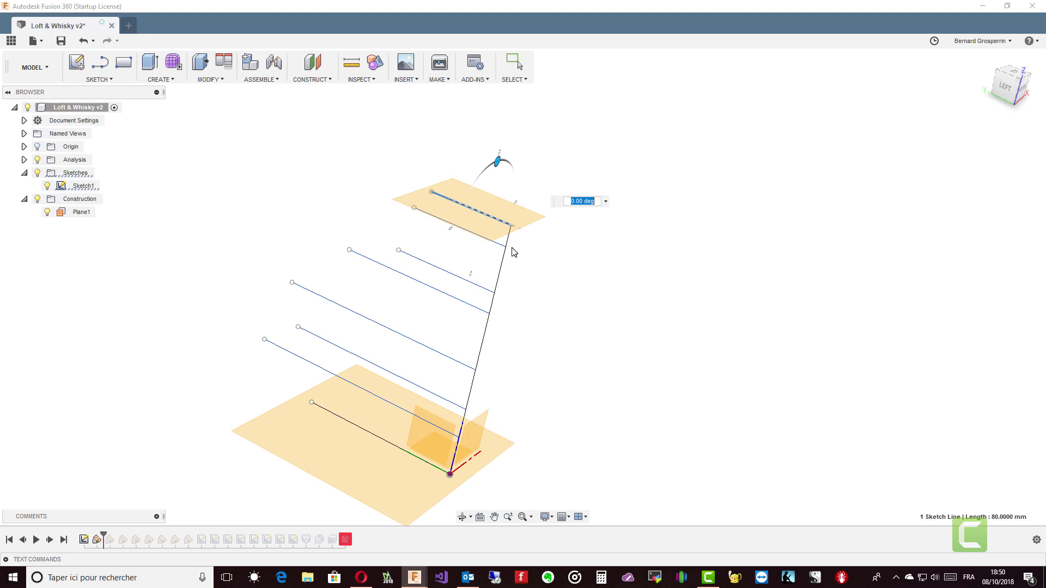
key("Return")
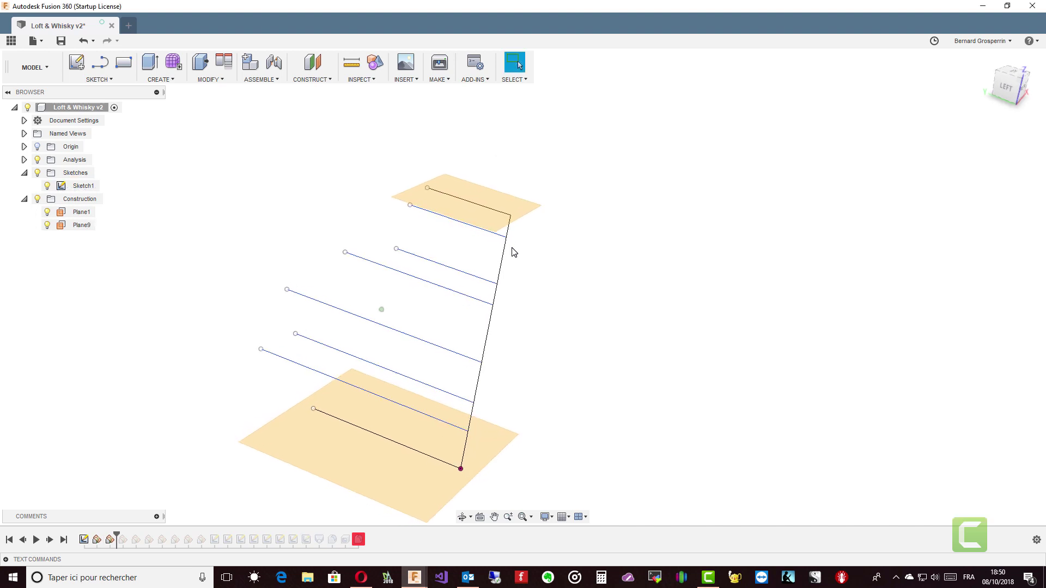
middle_click_drag(514, 252, 509, 241, "shift")
middle_click_drag(487, 197, 492, 188, "shift")
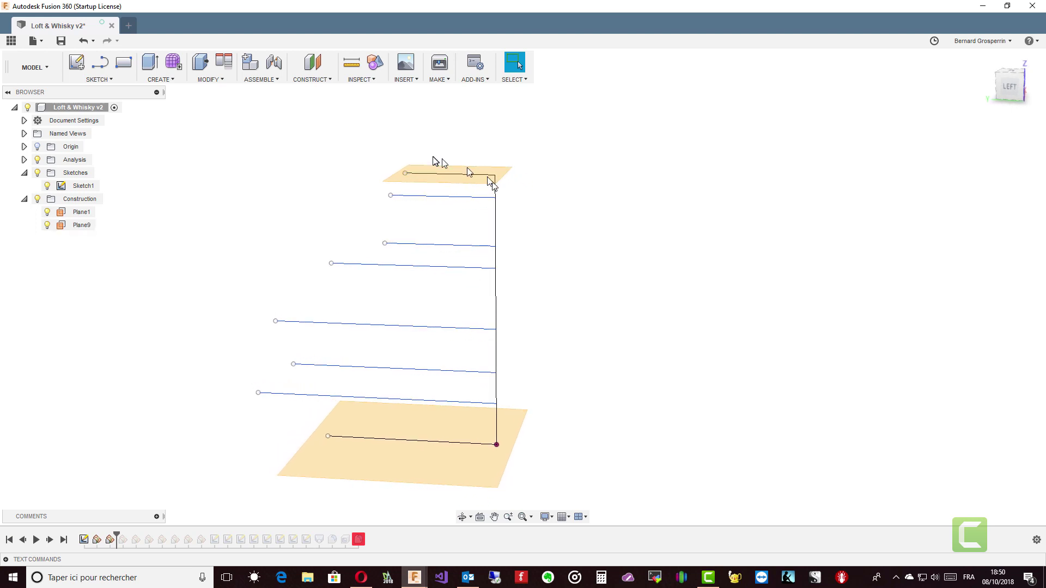
left_click(84, 41)
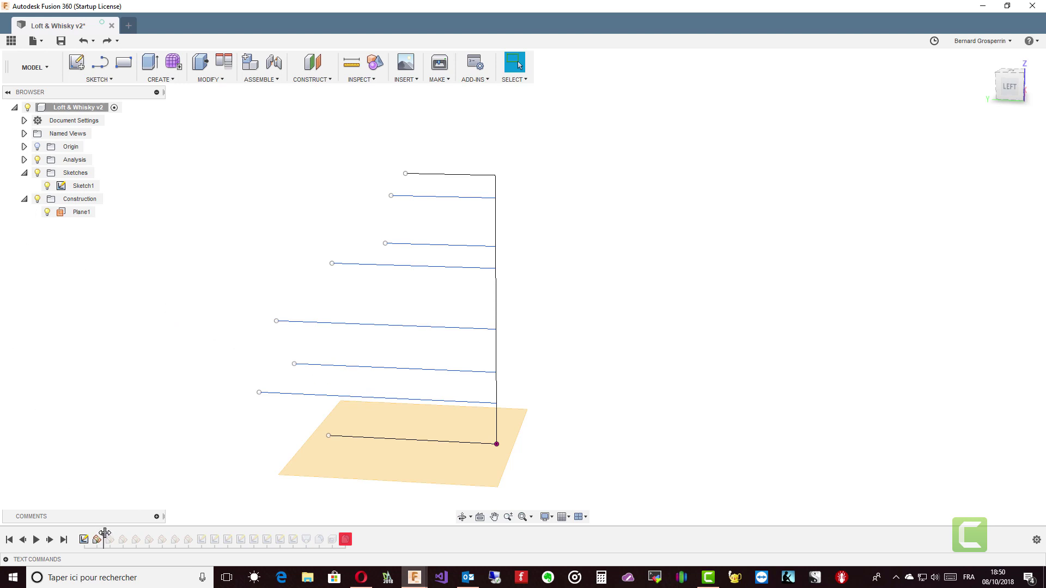
Advance the history to Plane2 and inspect the profile line lying on it
left_click_drag(103, 536, 116, 536)
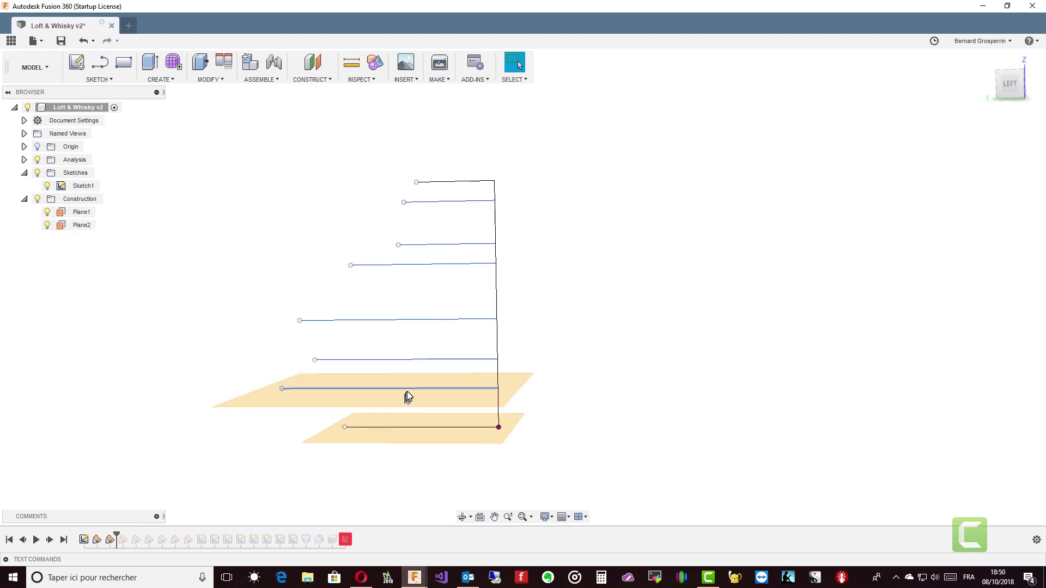
left_click_drag(407, 391, 410, 383)
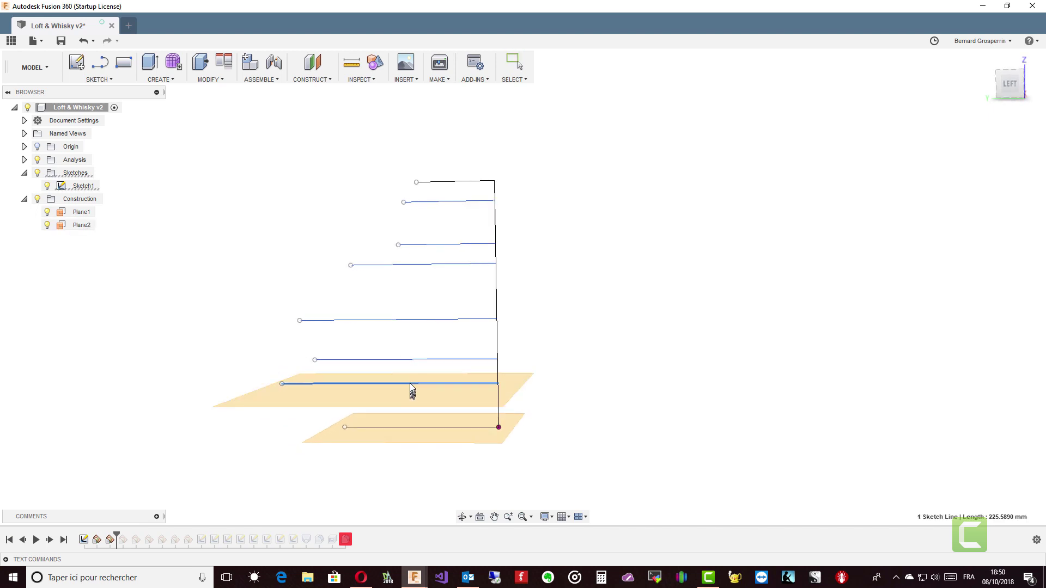
left_click_drag(407, 382, 416, 401)
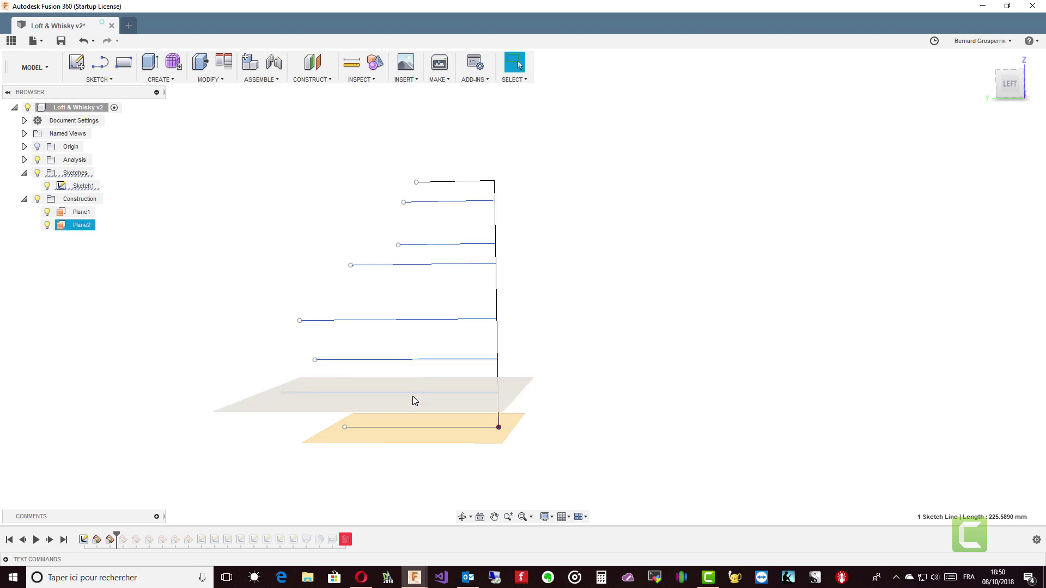
left_click(315, 444)
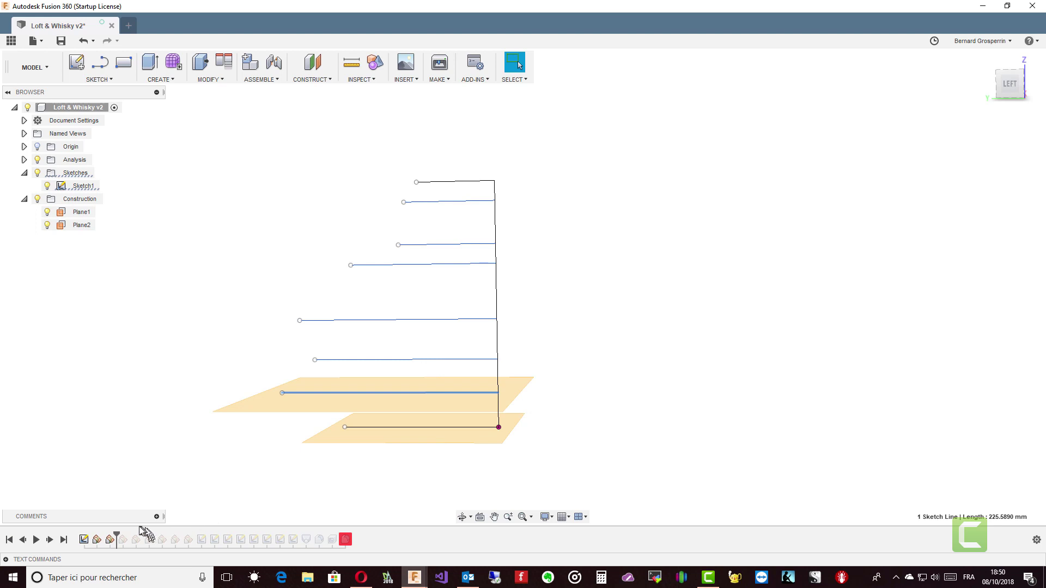
Advance the history through Plane8 and make Plane3 to Plane8 visible
left_click_drag(116, 533, 189, 544)
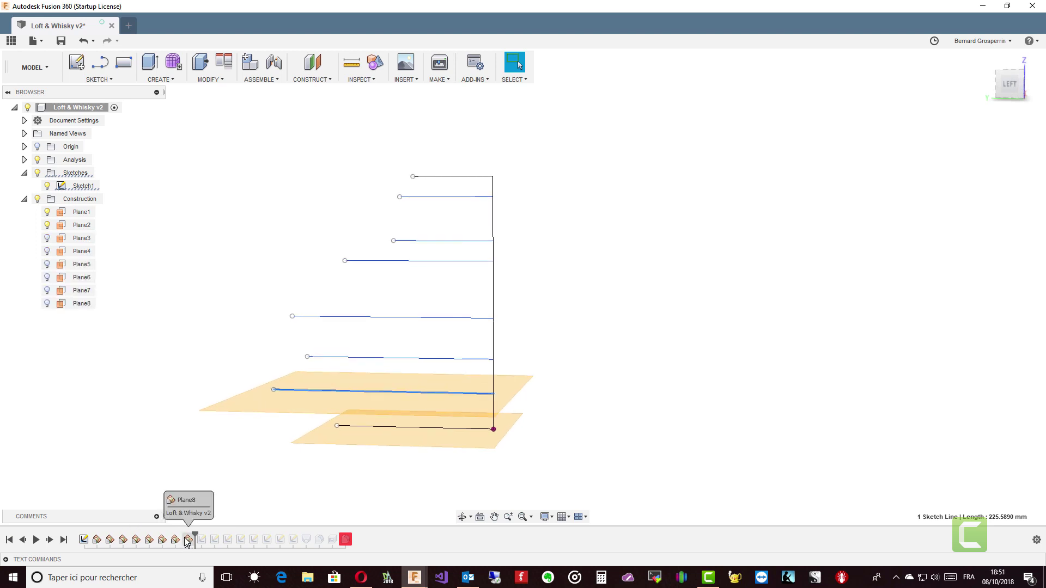
left_click(47, 238)
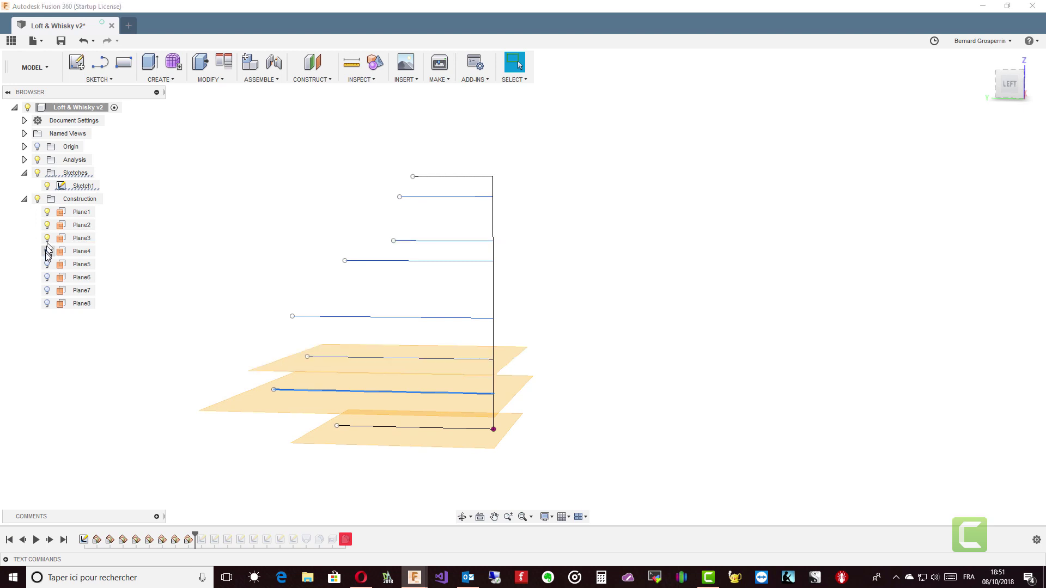
left_click(47, 265)
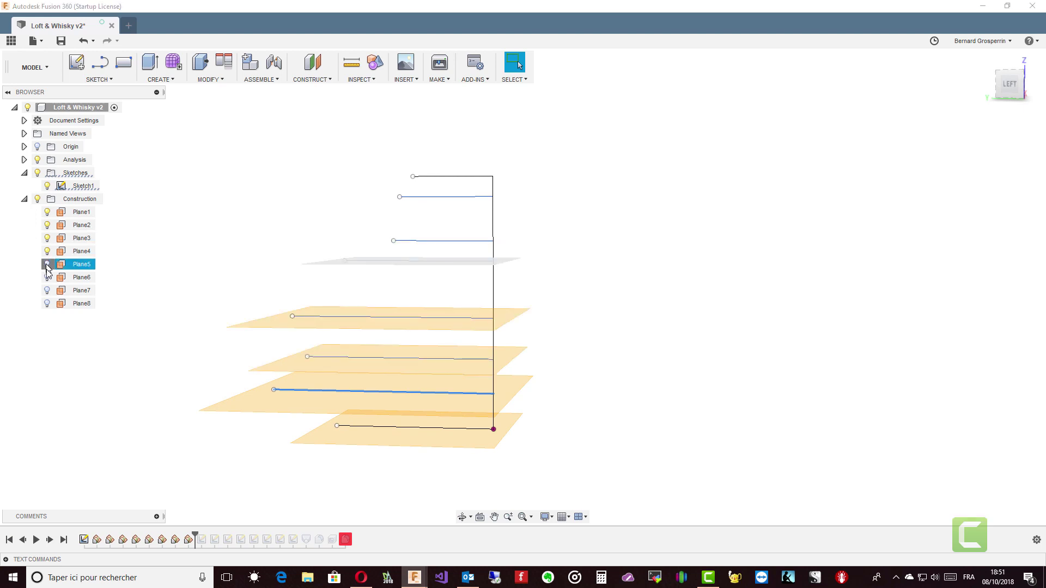
left_click(47, 278)
left_click(47, 303)
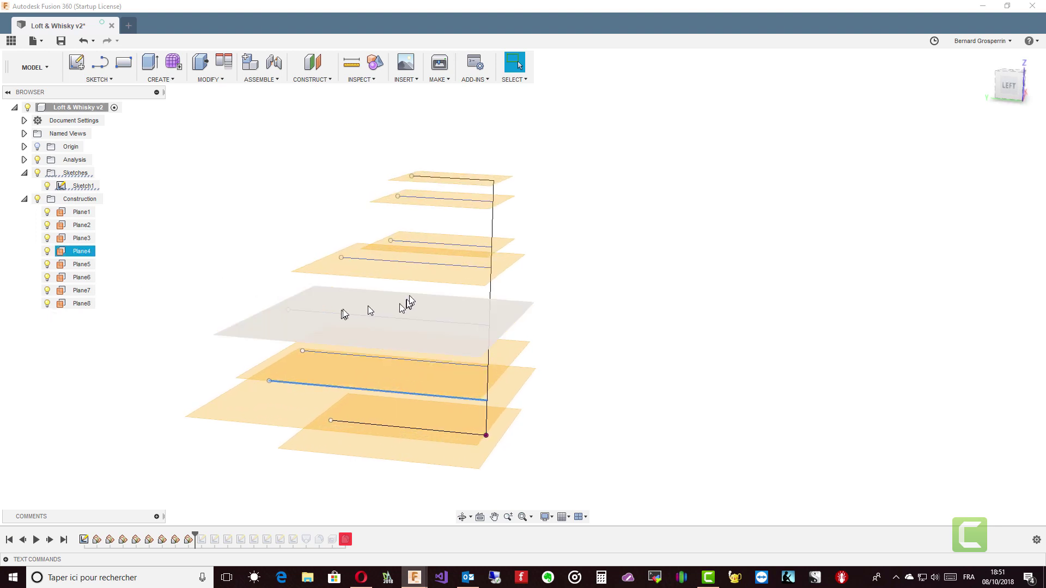
Check the planes edge-on along the 150 mm line and advance the history to Sketch2
left_click(445, 270)
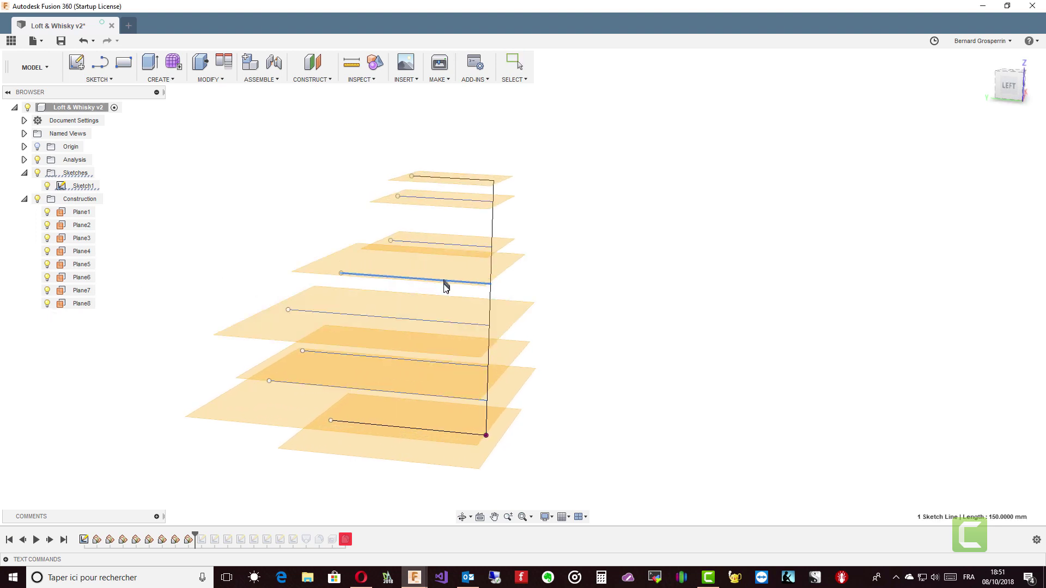
mouse_move(453, 277)
middle_mouse_down("shift")
mouse_move(492, 271)
mouse_move(467, 315)
middle_mouse_up("shift")
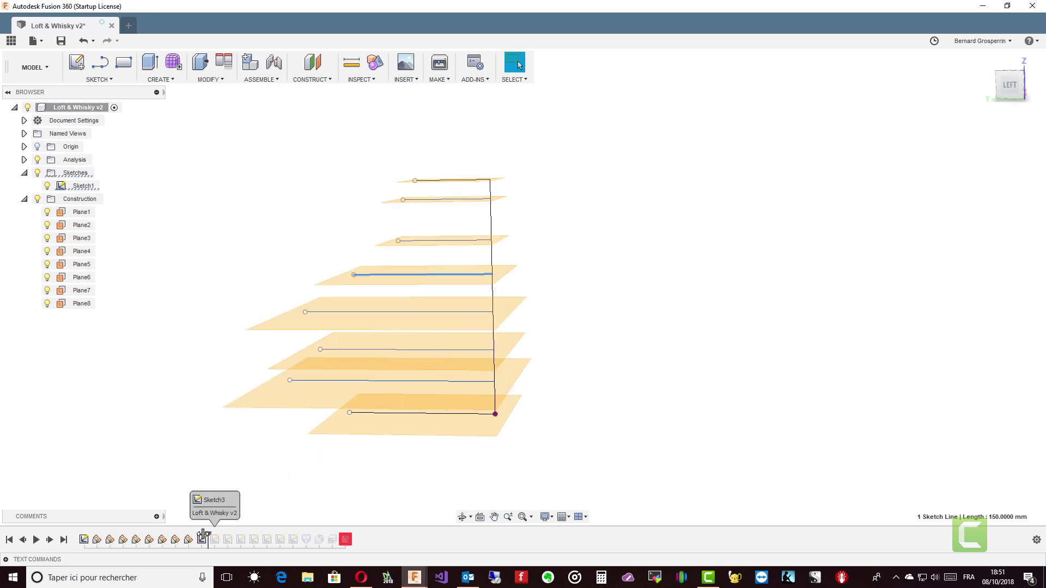
left_click_drag(196, 535, 207, 535)
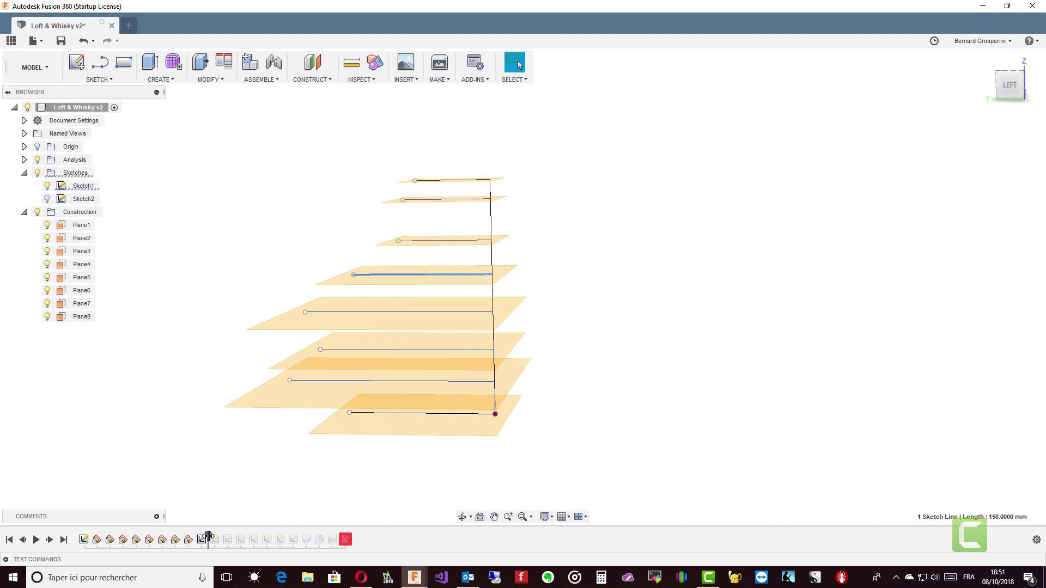
Advance the history to Sketch3 and make the Sketch2 profile visible
left_click_drag(208, 537, 221, 536)
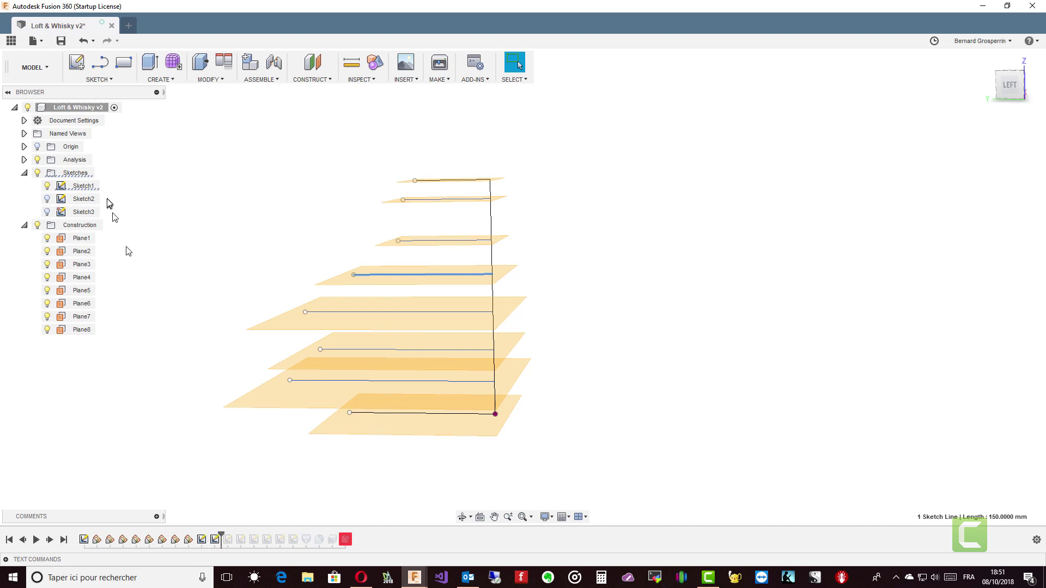
left_click(82, 202)
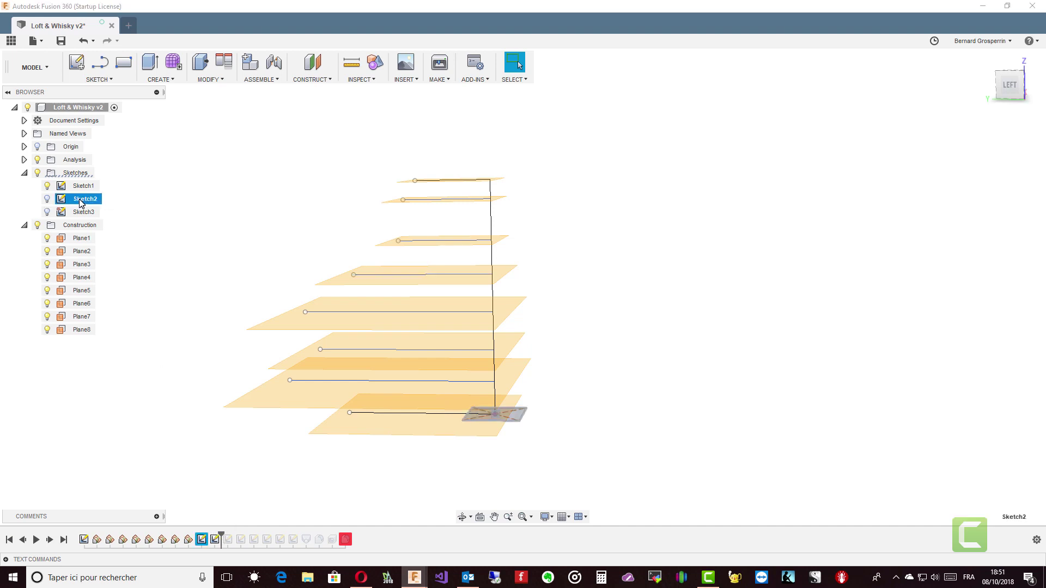
left_click(48, 199)
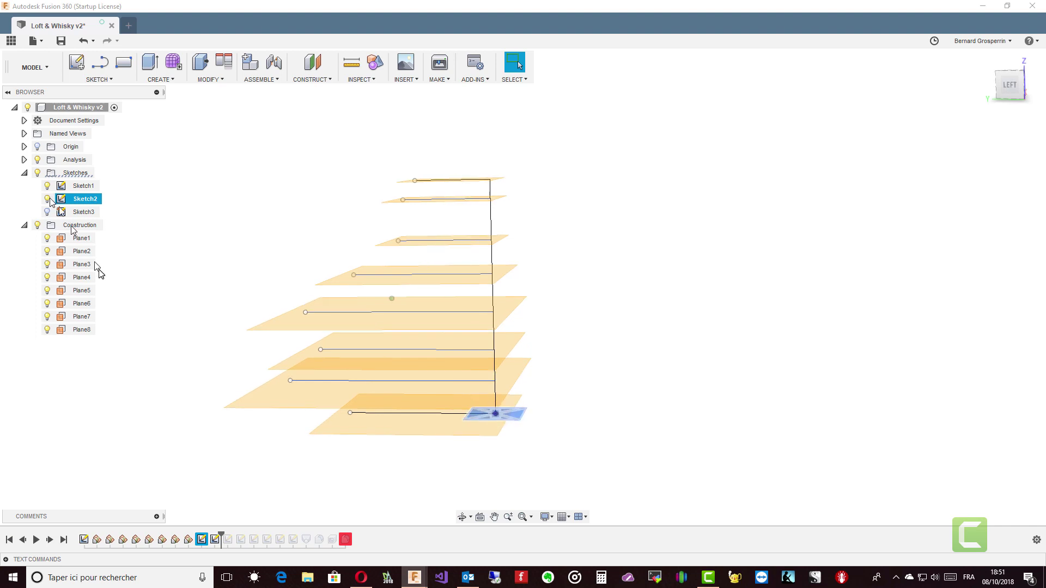
mouse_move(98, 272)
middle_mouse_down("shift")
mouse_move(145, 322)
mouse_move(237, 341)
middle_mouse_up("shift")
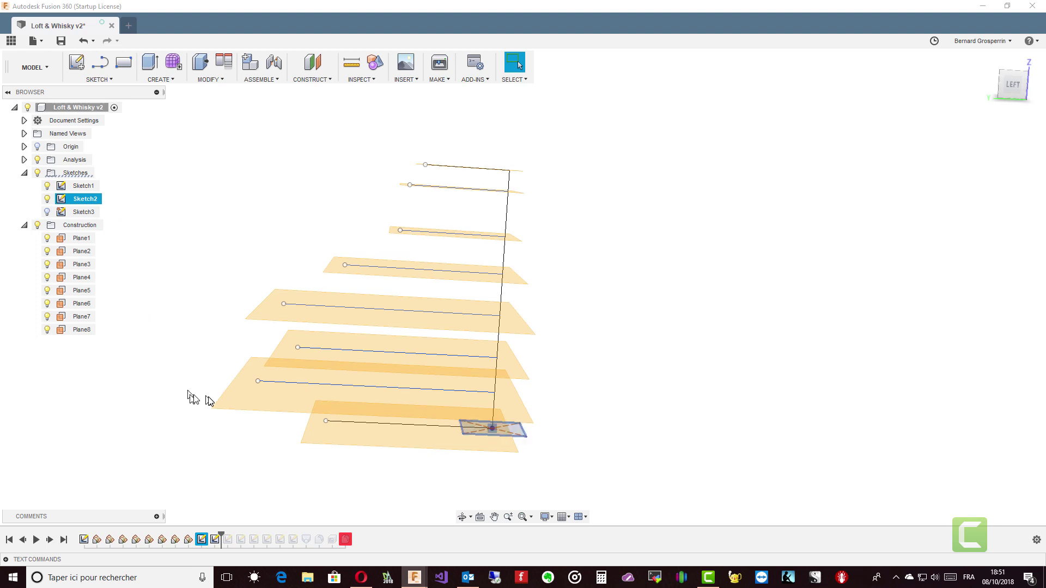
middle_click_drag(208, 399, 282, 530, "shift")
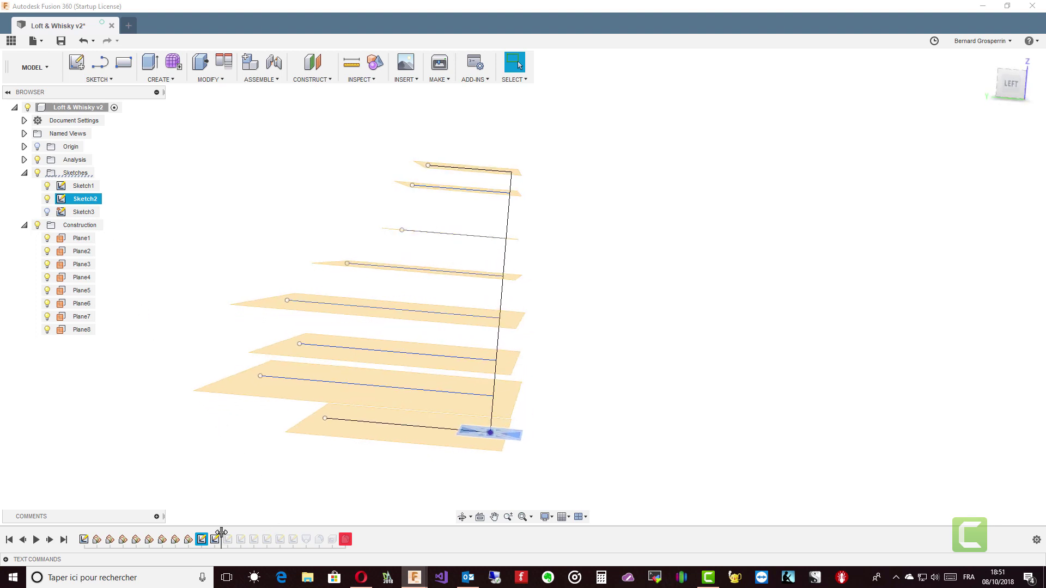
Advance the history further and show the Sketch3 and Sketch4 profiles
left_click_drag(221, 533, 231, 532)
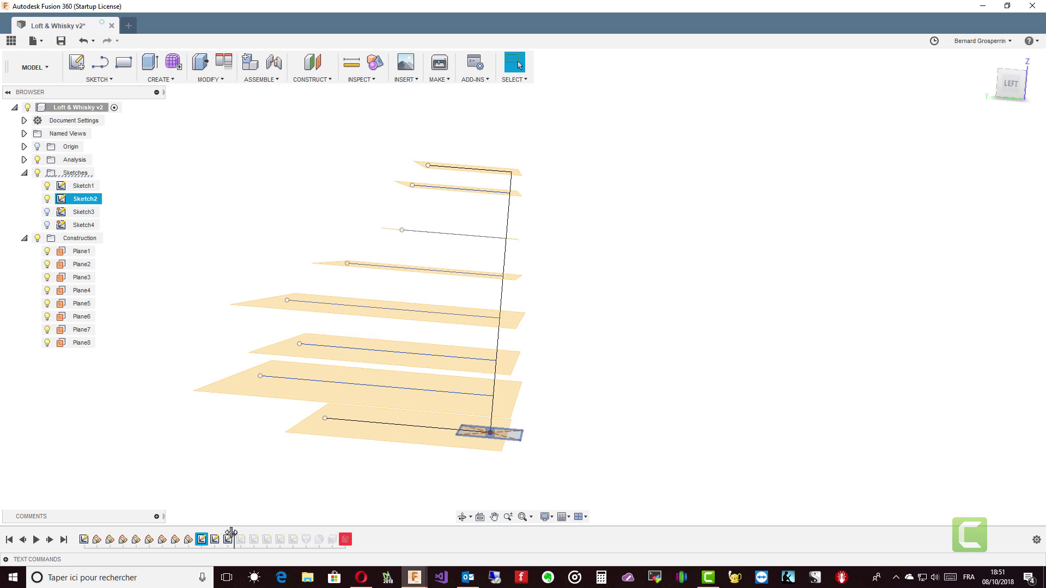
left_click(47, 212)
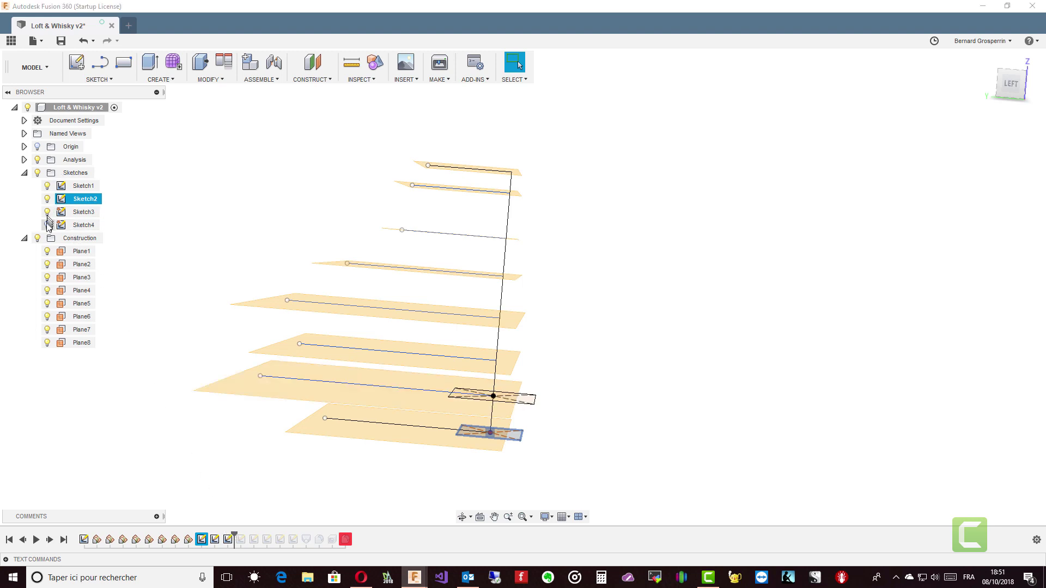
mouse_move(124, 288)
middle_mouse_down("shift")
mouse_move(509, 444)
mouse_move(527, 428)
mouse_move(497, 421)
mouse_move(498, 409)
mouse_move(537, 363)
mouse_move(533, 339)
mouse_move(509, 385)
mouse_move(278, 494)
middle_mouse_up("shift")
Advance the history to Sketch9, showing Sketch5, Sketch6, Sketch8 and Sketch9 profiles
left_click_drag(234, 534, 295, 536)
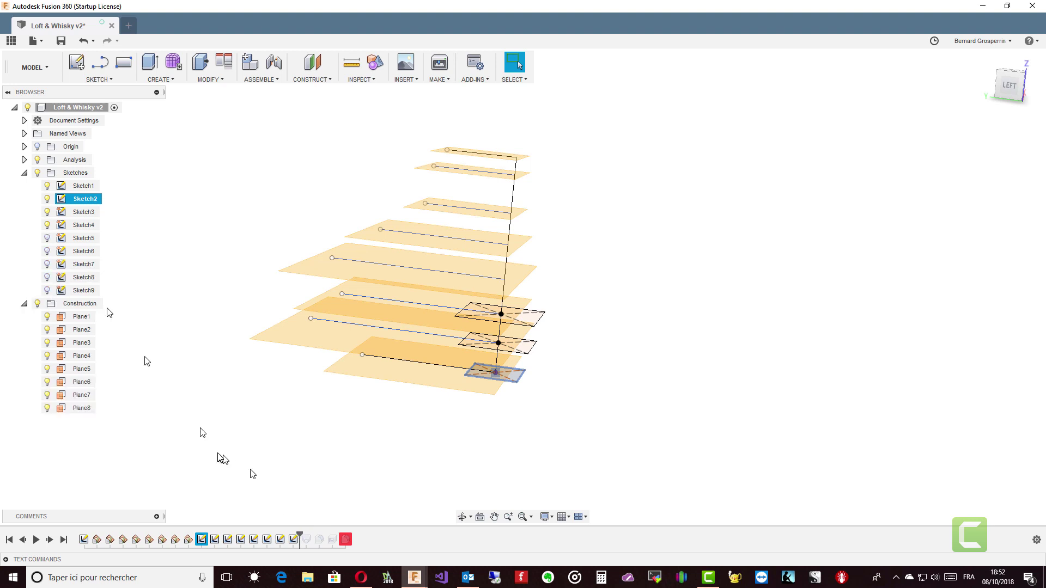
left_click(47, 239)
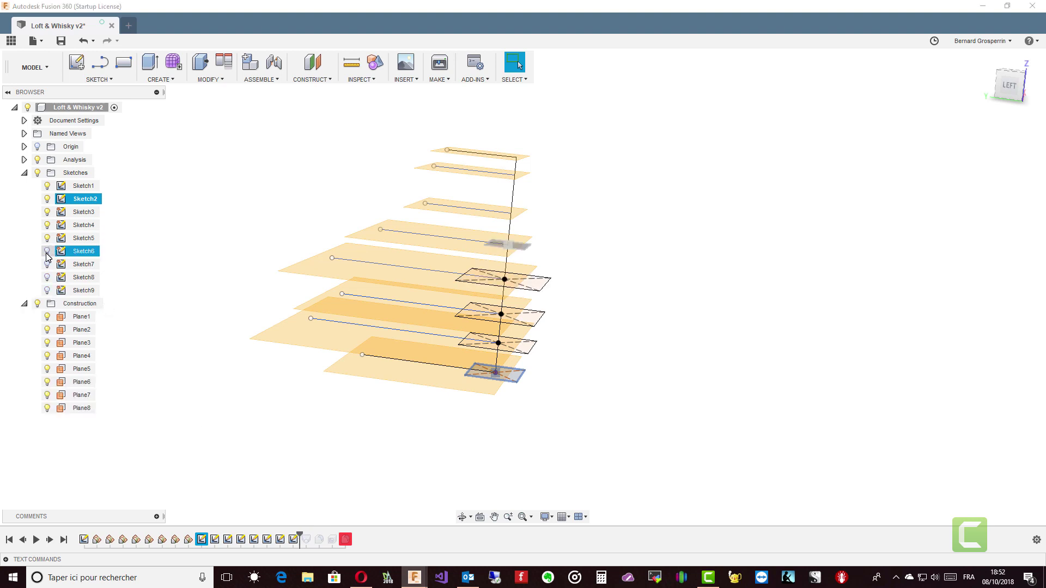
left_click(47, 278)
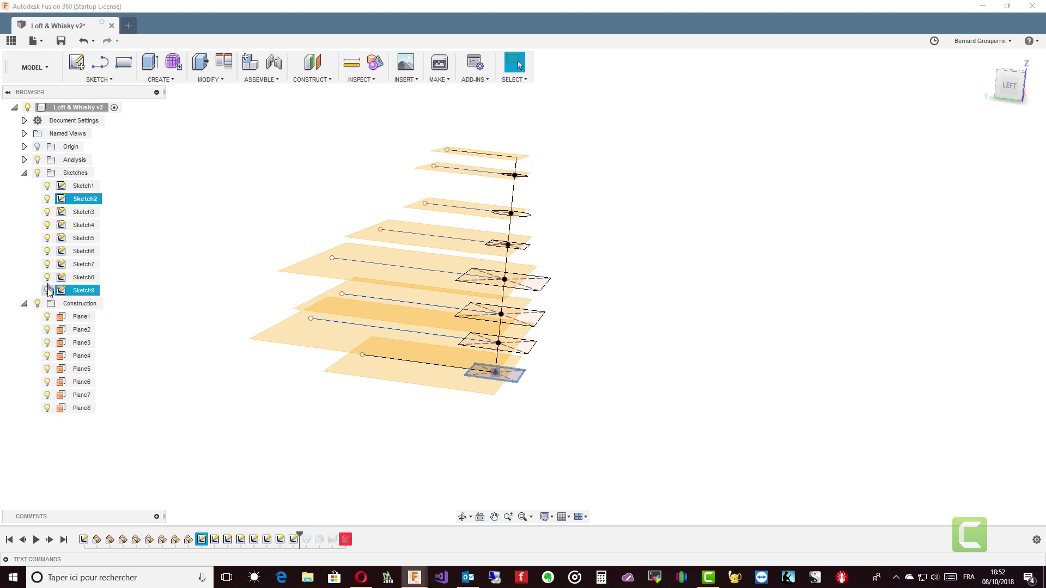
left_click(48, 291)
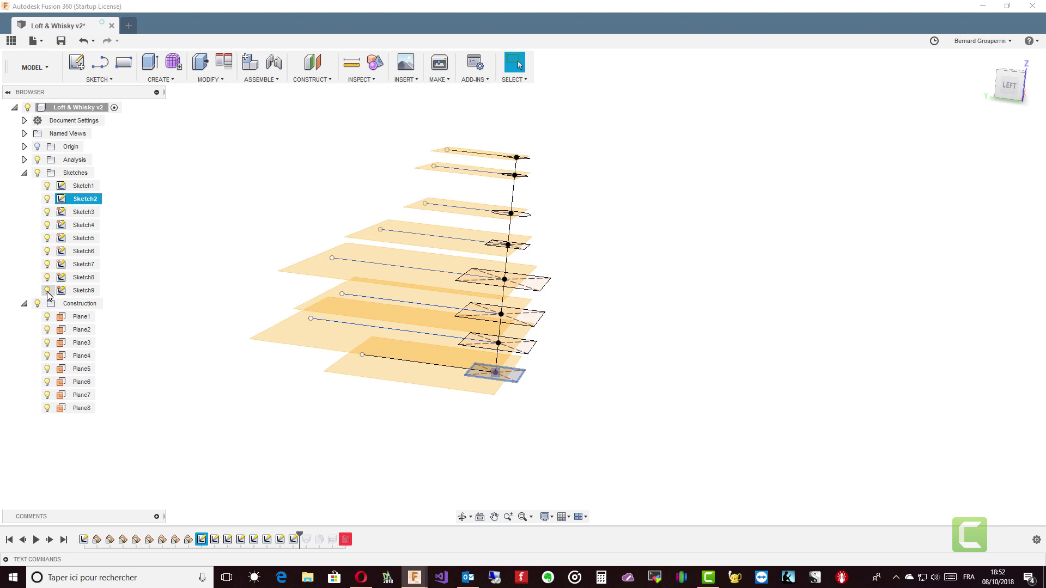
key("F6")
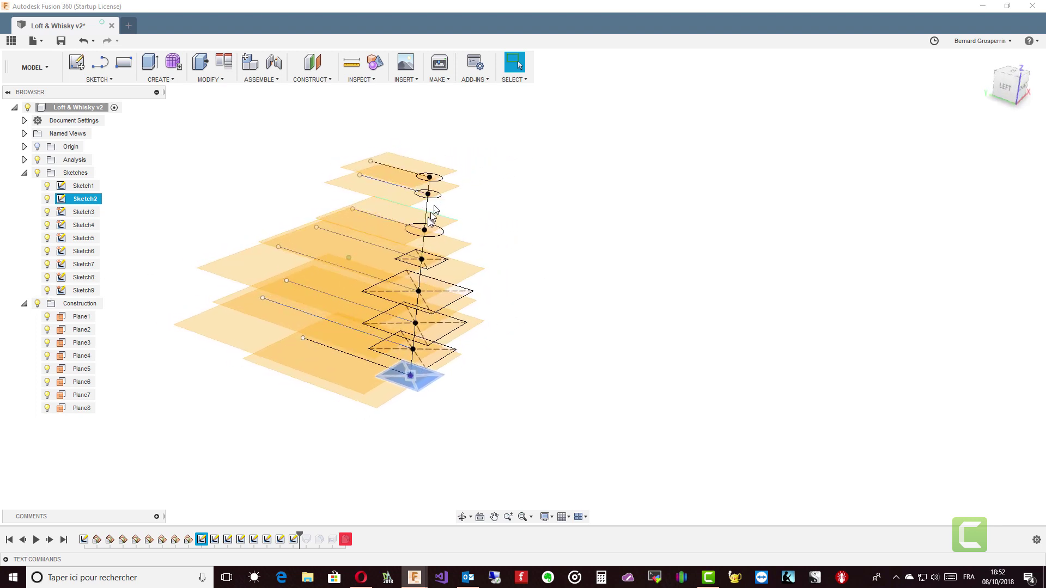
middle_click_drag(429, 207, 428, 221, "shift")
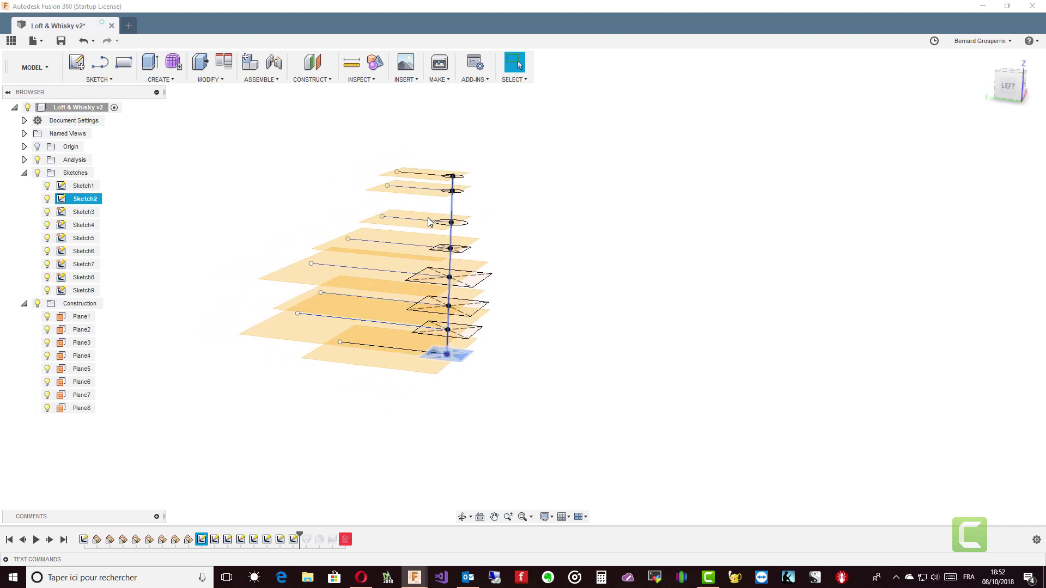
left_click(428, 222)
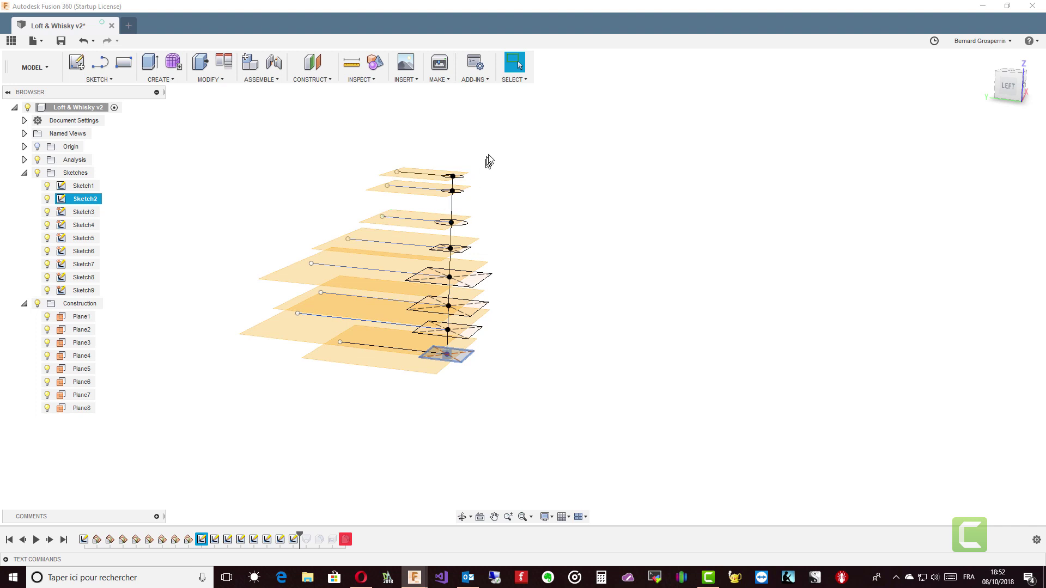
left_click(472, 355)
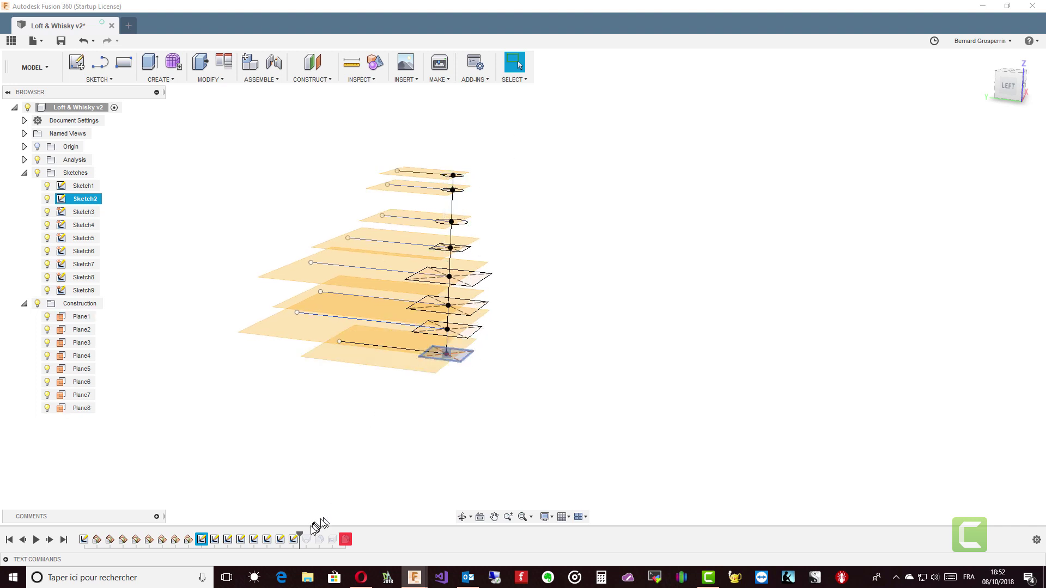
Advance the history past the loft to preview the Body1 bottle
left_click_drag(301, 533, 308, 532)
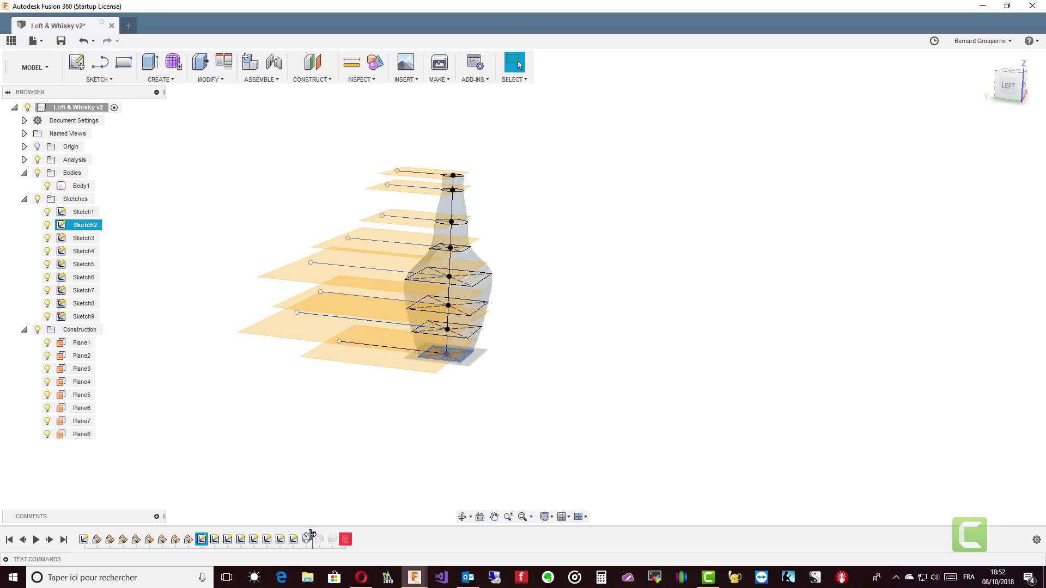
mouse_move(309, 534)
middle_mouse_down("shift")
mouse_move(494, 445)
mouse_move(479, 374)
mouse_move(533, 327)
mouse_move(551, 283)
mouse_move(514, 252)
mouse_move(425, 268)
middle_mouse_up("shift")
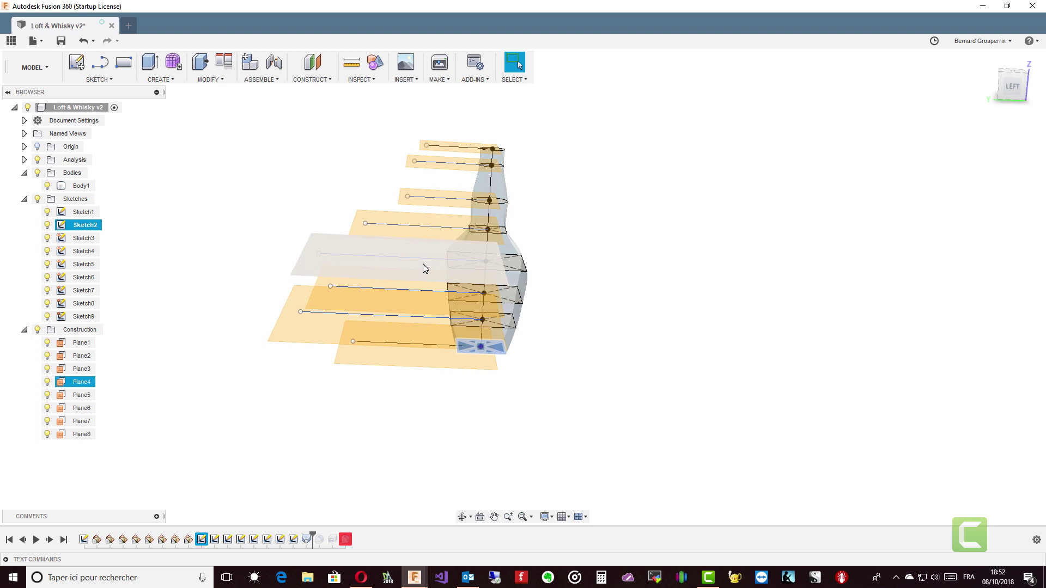
left_click(423, 262)
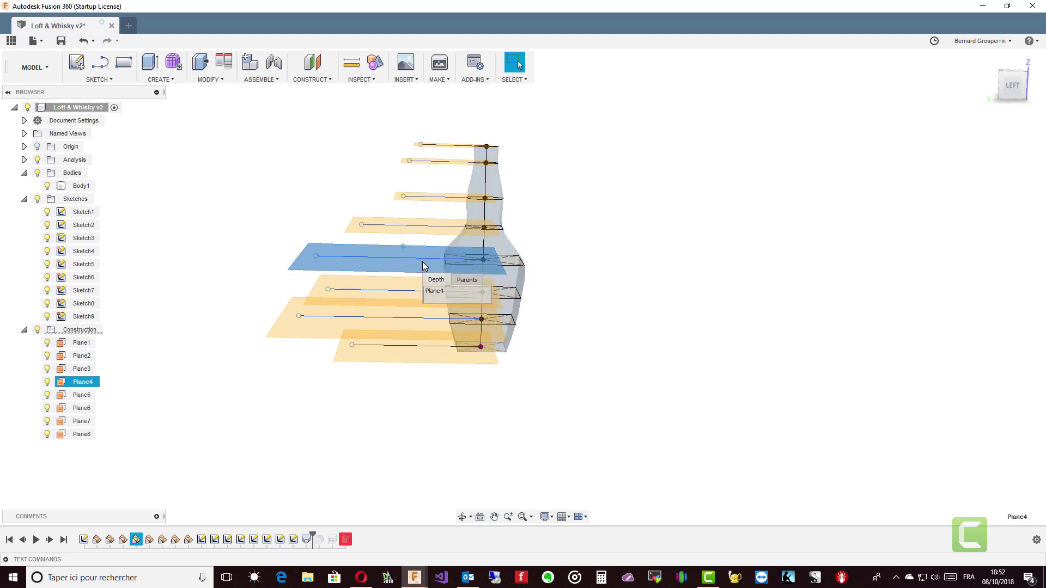
Hide all construction planes and roll the history back to before the loft
left_click(37, 329)
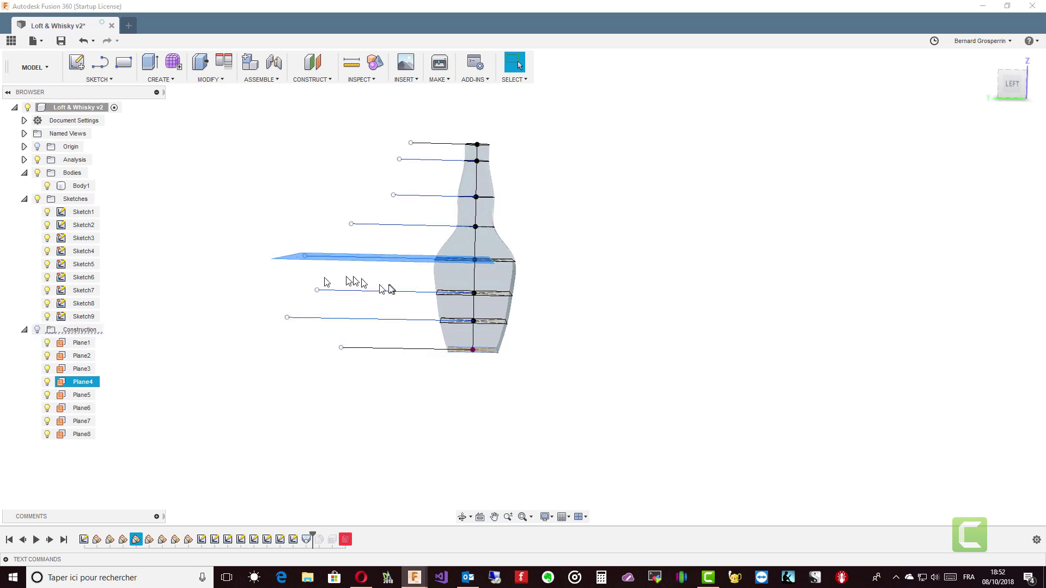
left_click(305, 267)
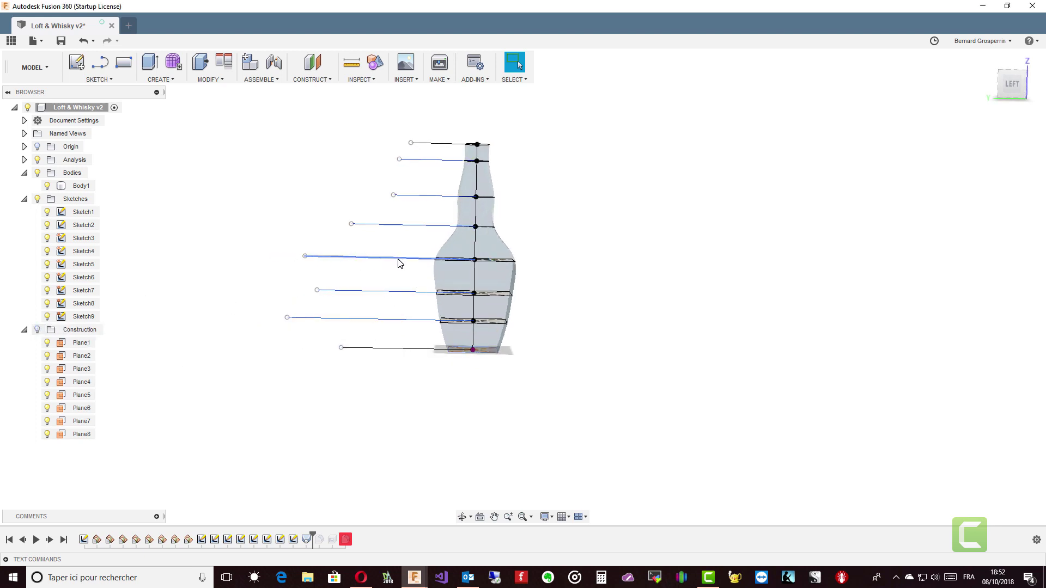
middle_click_drag(398, 275, 386, 267, "shift")
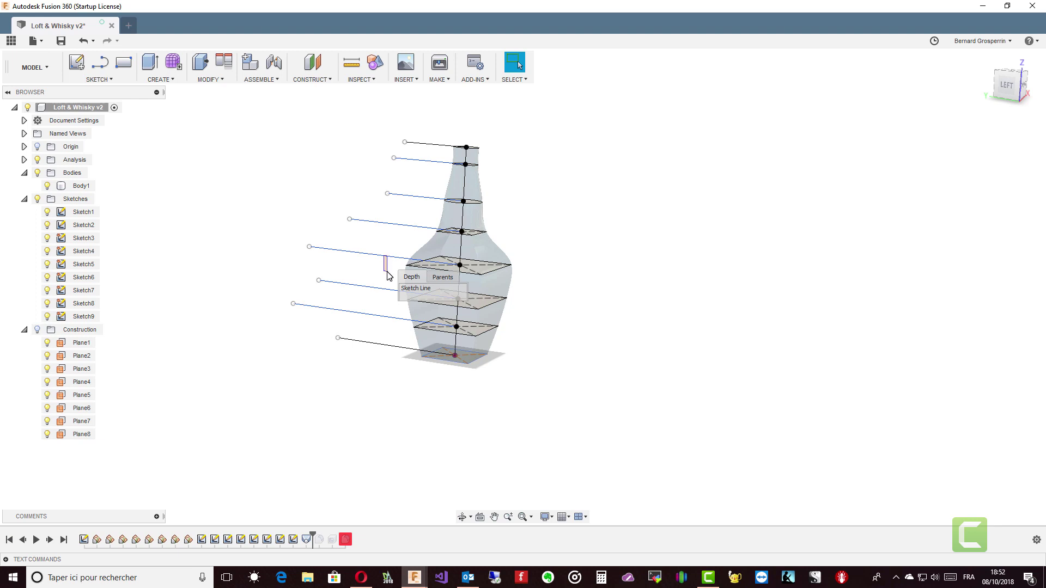
middle_click_drag(387, 275, 302, 253, "shift")
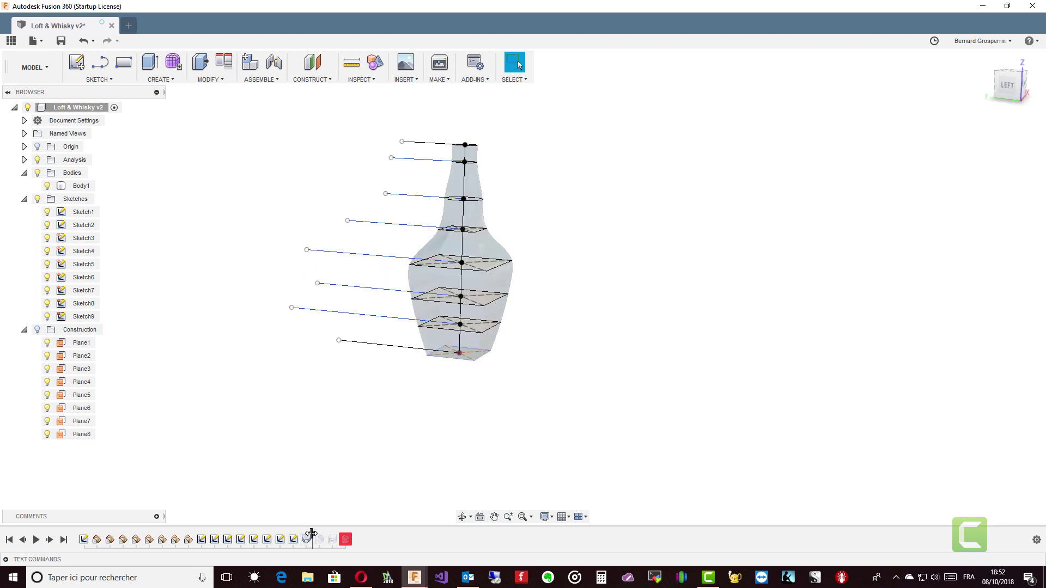
left_click_drag(307, 540, 299, 541)
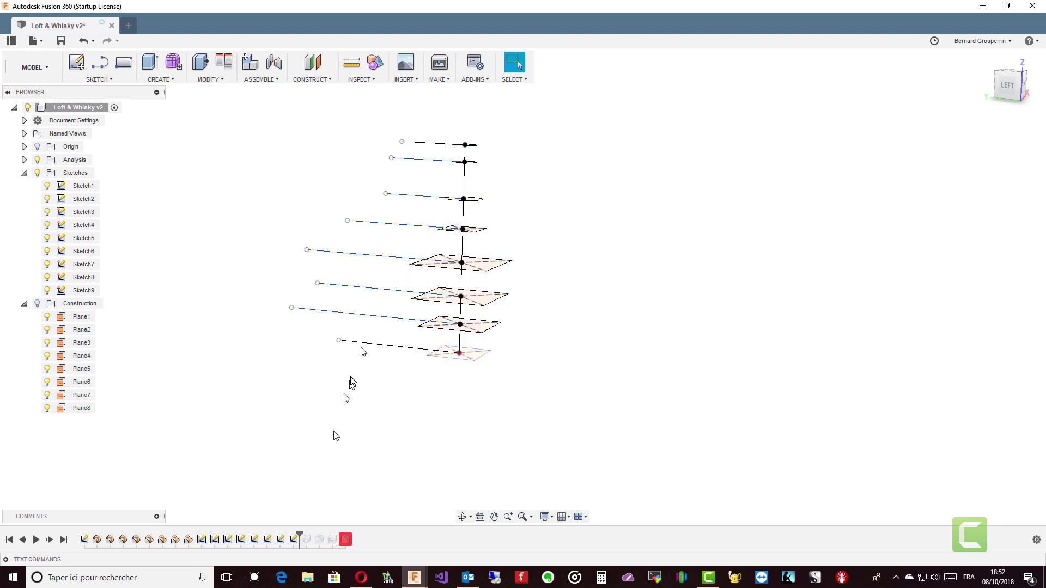
Roll the history past the loft to restore translucent Body1, and select an 80 mm square edge
left_click_drag(382, 262, 372, 272)
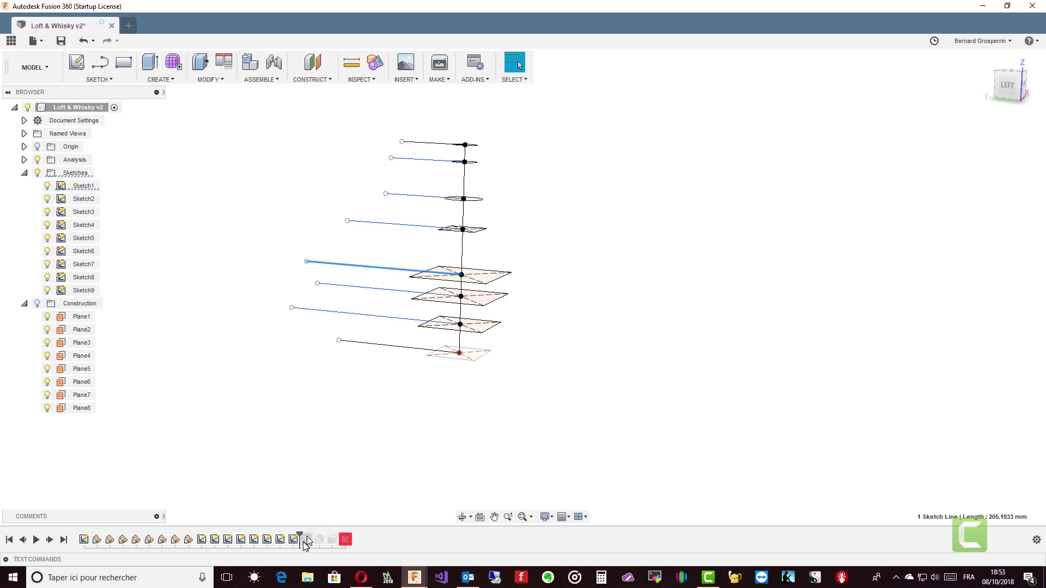
left_click_drag(300, 536, 313, 535)
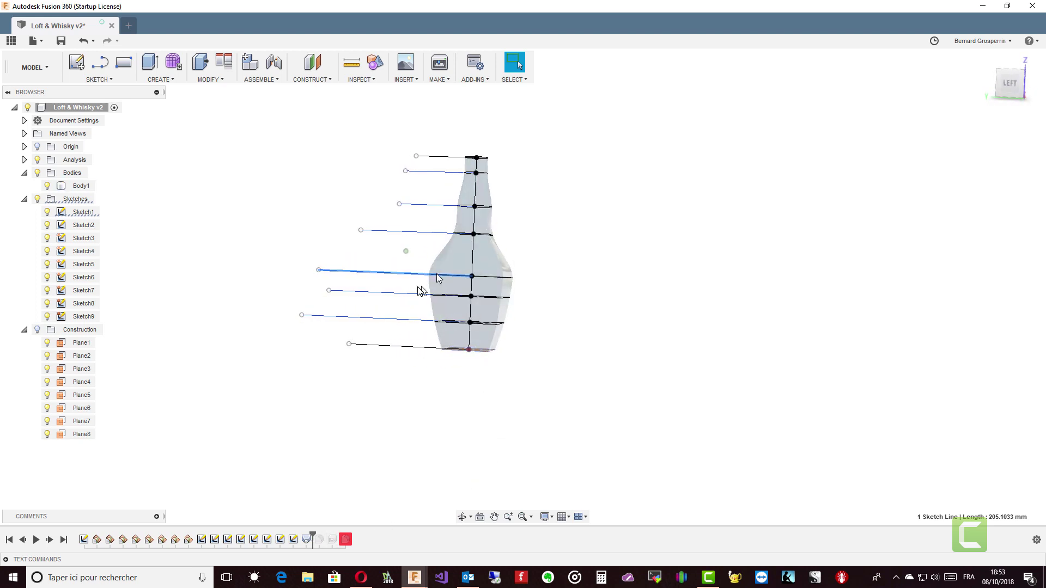
middle_click_drag(420, 292, 385, 353, "shift")
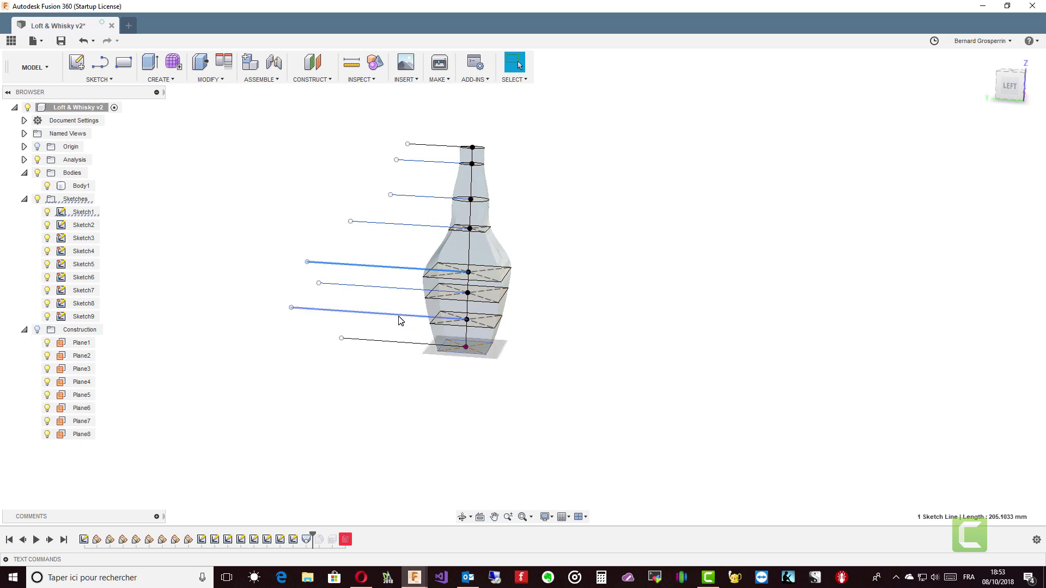
left_click(456, 326)
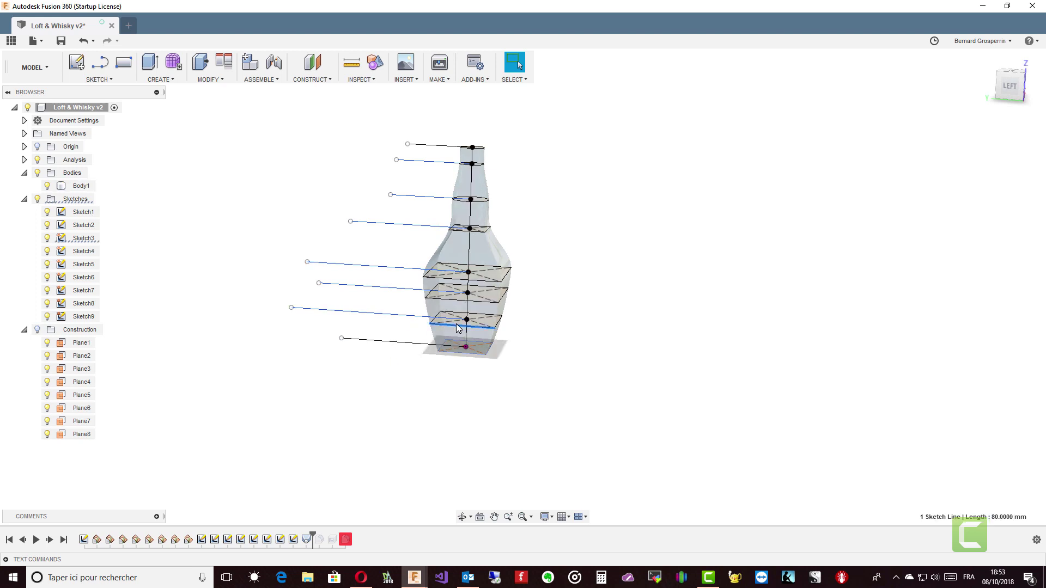
Edit Sketch3 and rotate its square profile 30° with Move/Copy, rebuilding the loft
left_click(87, 242)
right_click(88, 242)
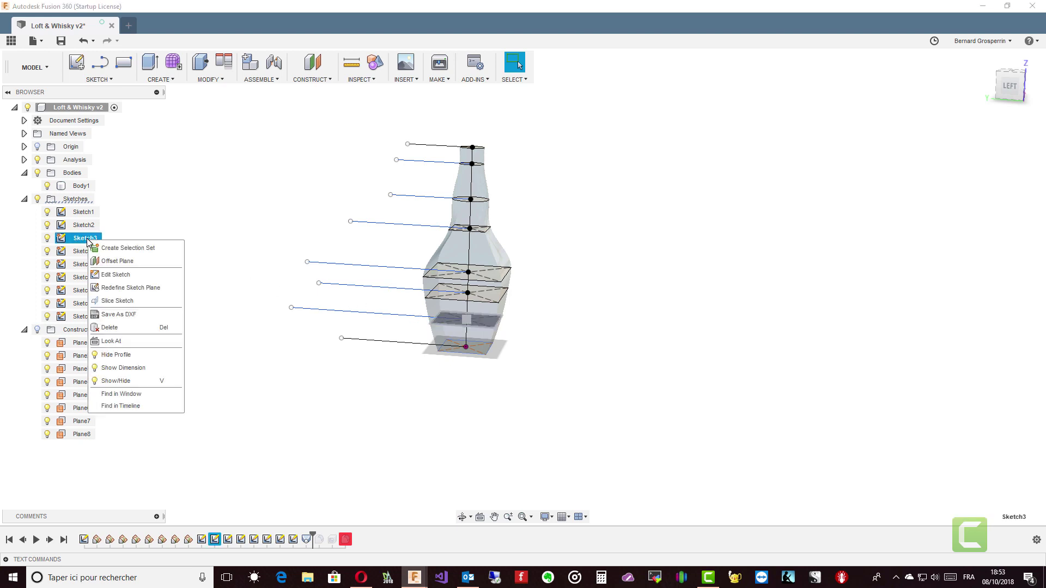
left_click(106, 274)
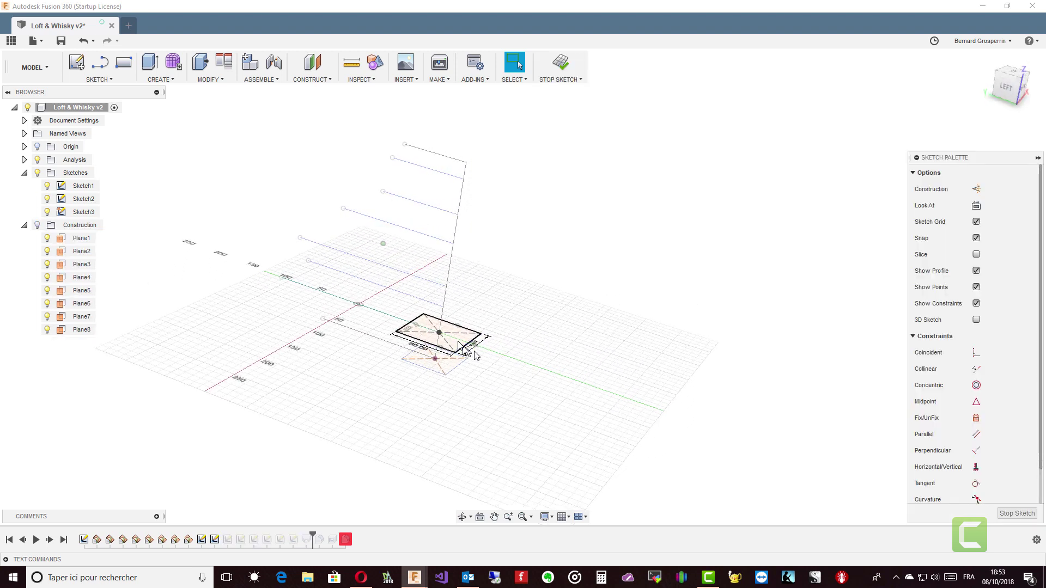
left_click(454, 345)
right_click(454, 345)
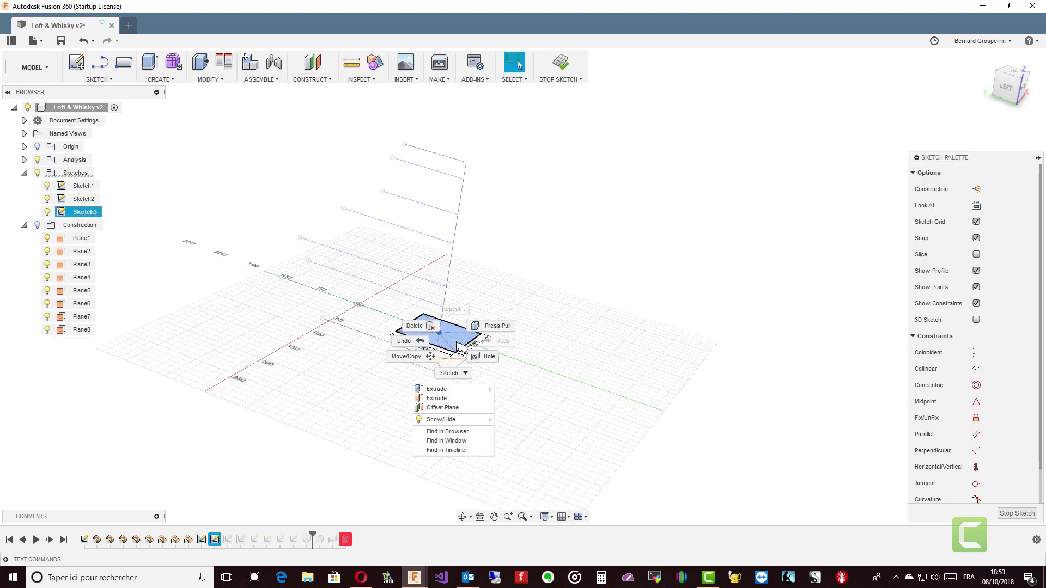
left_click(429, 358)
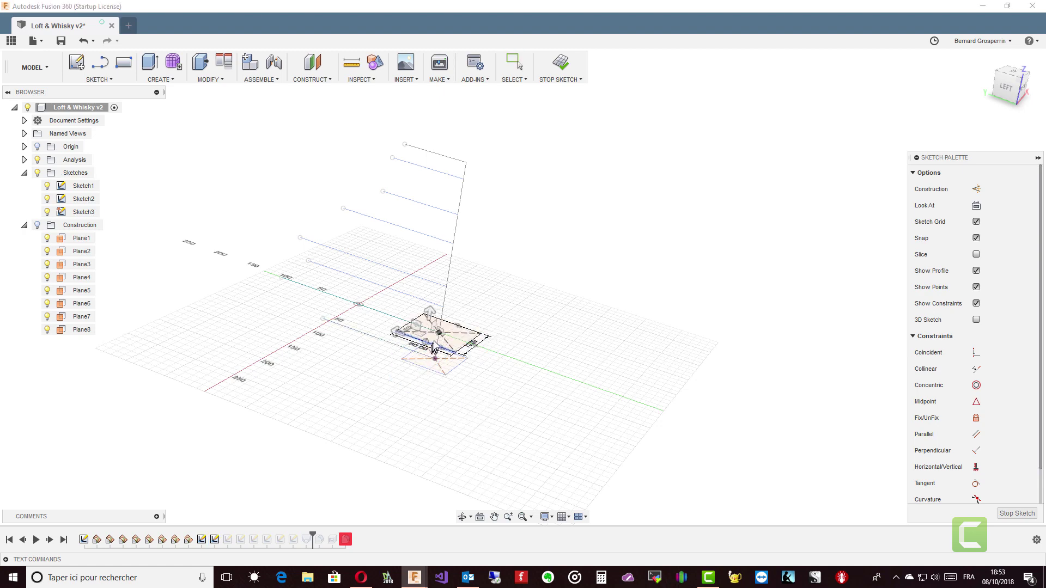
scroll(442, 338, "up", 1)
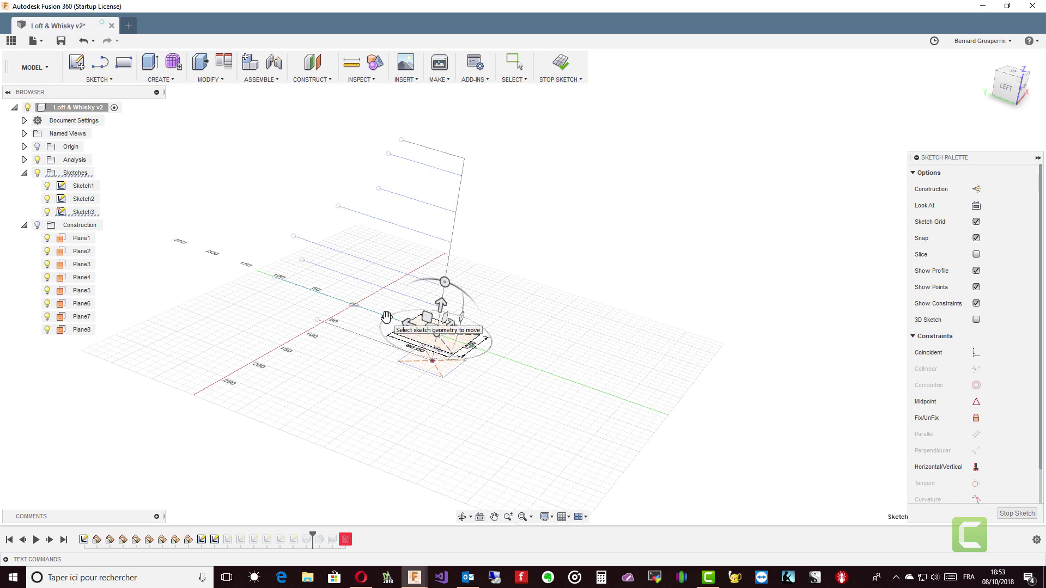
left_click_drag(388, 324, 376, 329)
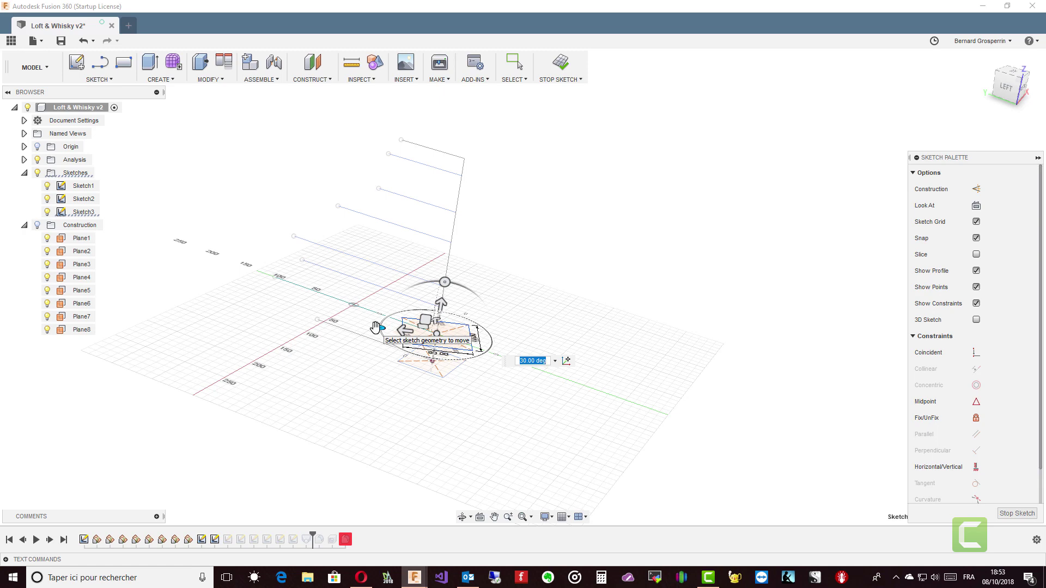
left_click(1019, 514)
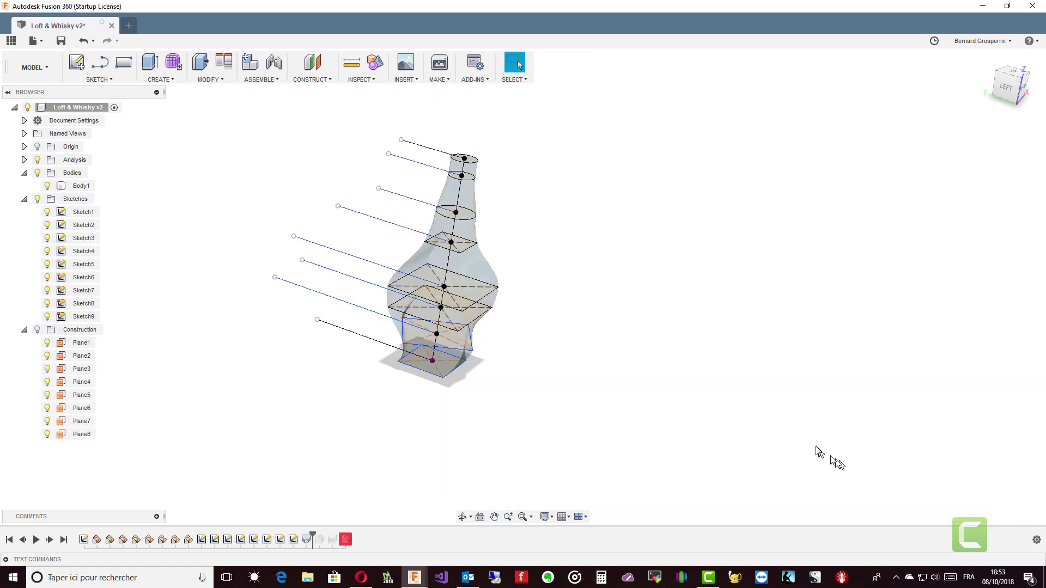
Edit Sketch4 and rotate its profile 60° around its centre with Move/Copy
left_click(433, 316)
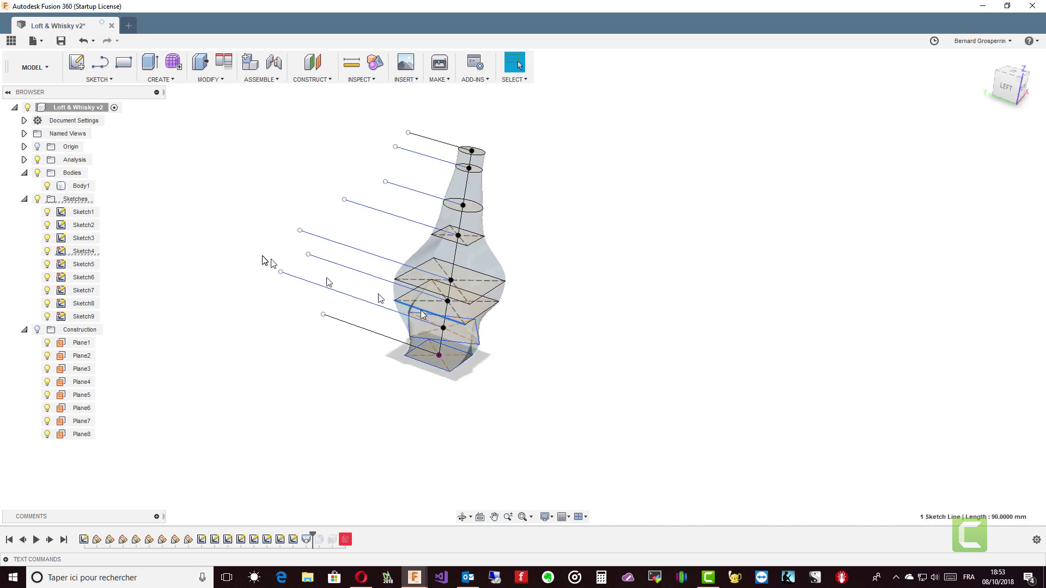
left_click(85, 252)
right_click(86, 256)
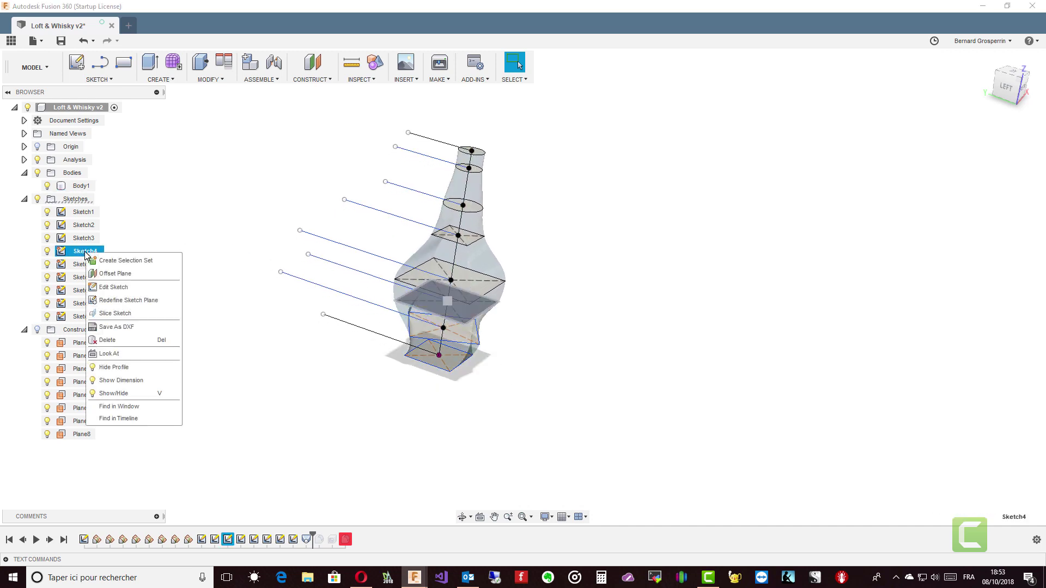
left_click(124, 290)
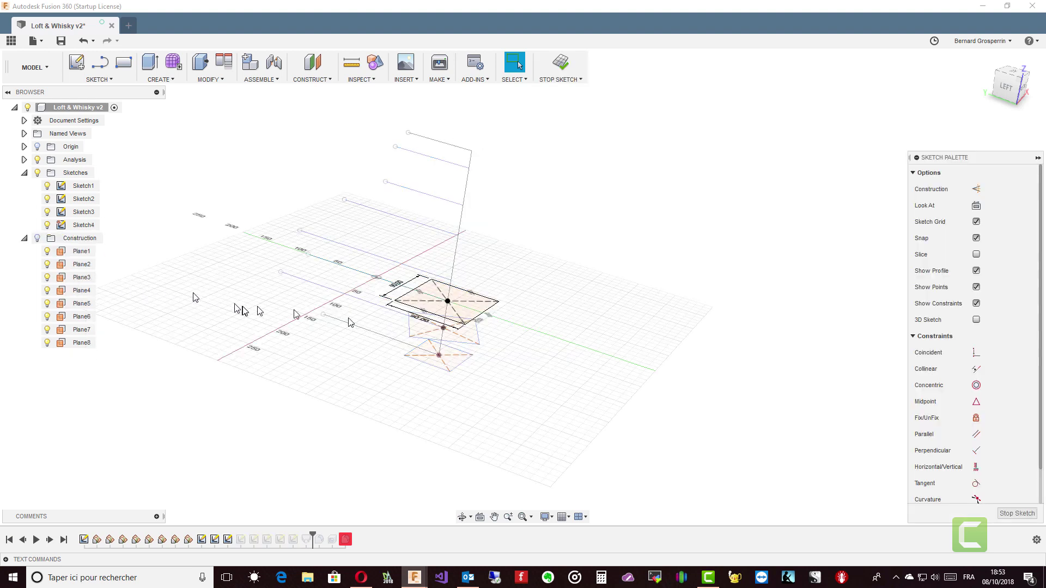
right_click(436, 312)
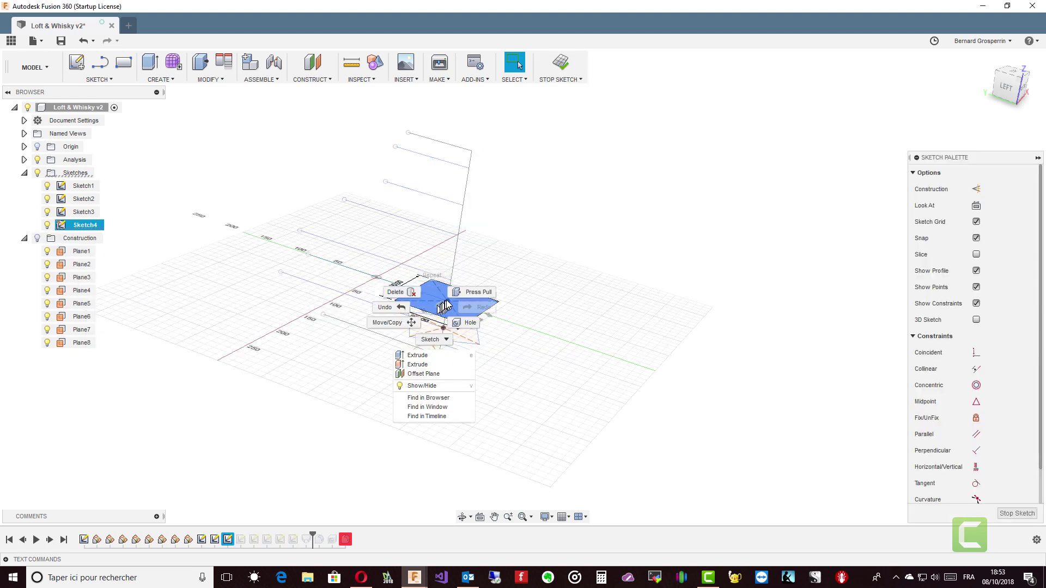
left_click(395, 323)
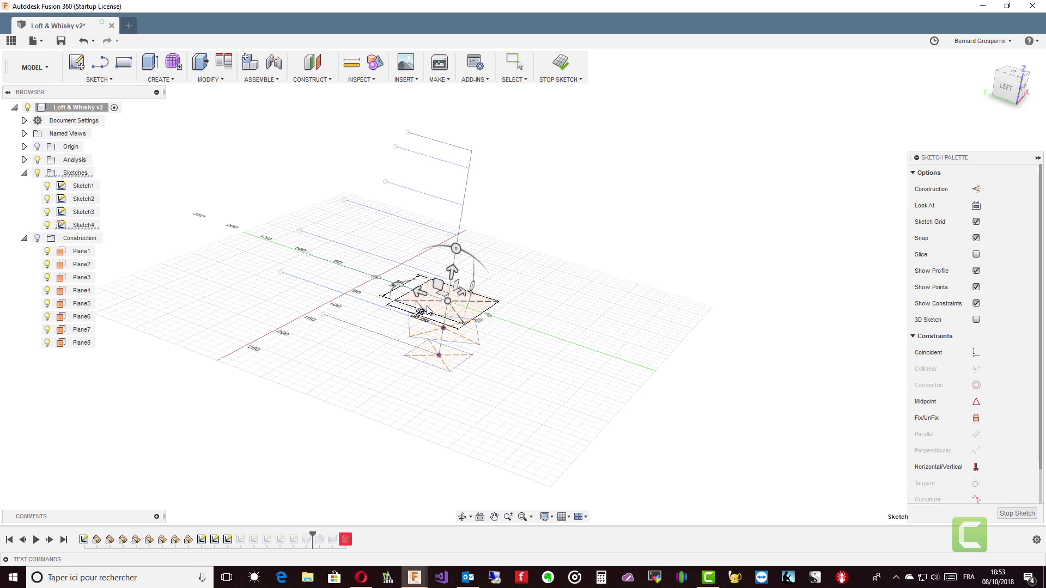
mouse_move(397, 284)
left_mouse_down()
mouse_move(405, 322)
mouse_move(391, 311)
left_mouse_up()
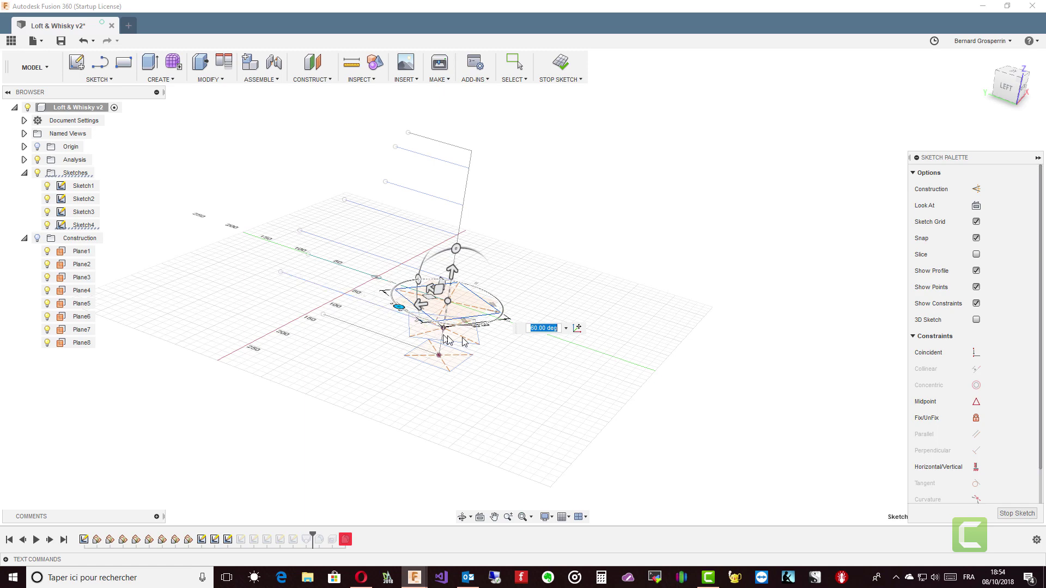
Rebuild the loft with the added twist and inspect it from a tilted view
left_click(1014, 514)
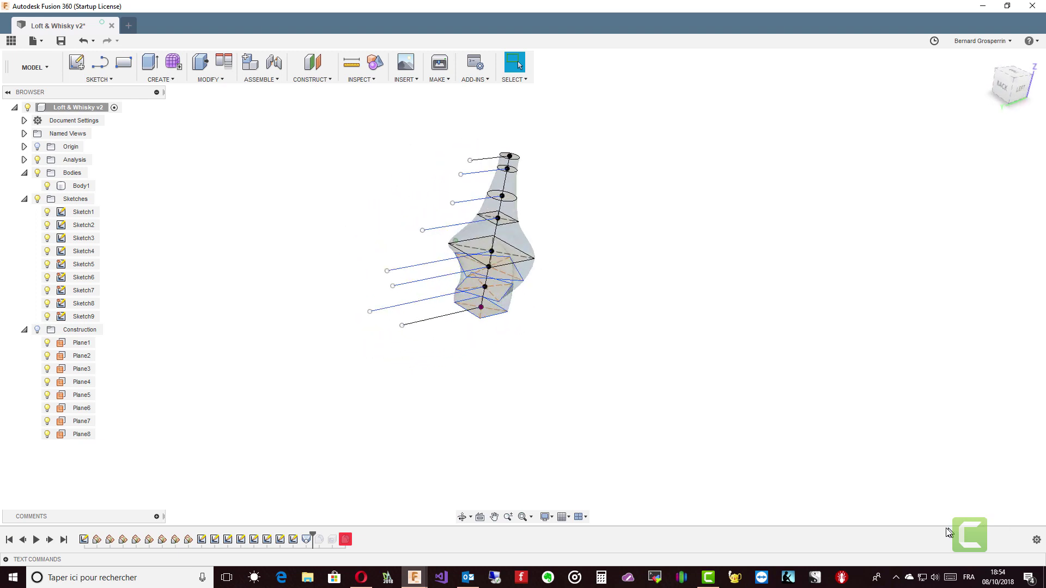
mouse_move(607, 310)
middle_mouse_down("shift")
mouse_move(561, 301)
mouse_move(550, 310)
mouse_move(551, 302)
mouse_move(533, 320)
mouse_move(532, 295)
mouse_move(507, 290)
mouse_move(510, 300)
middle_mouse_up("shift")
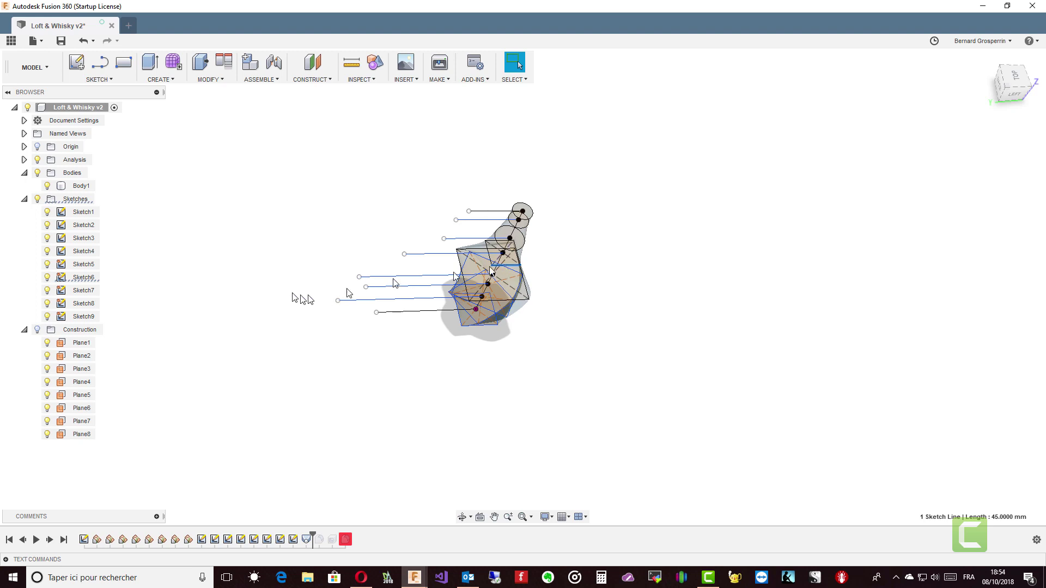
left_click(86, 277)
Open Sketch6 for editing and select the bottom edge of its 45 x 45 square
right_click(86, 278)
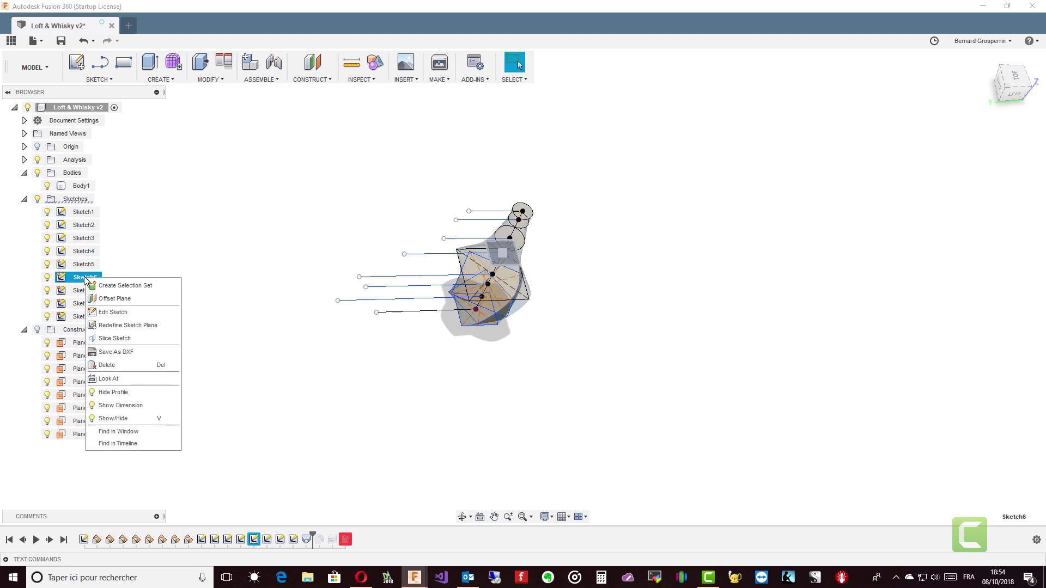
left_click(120, 313)
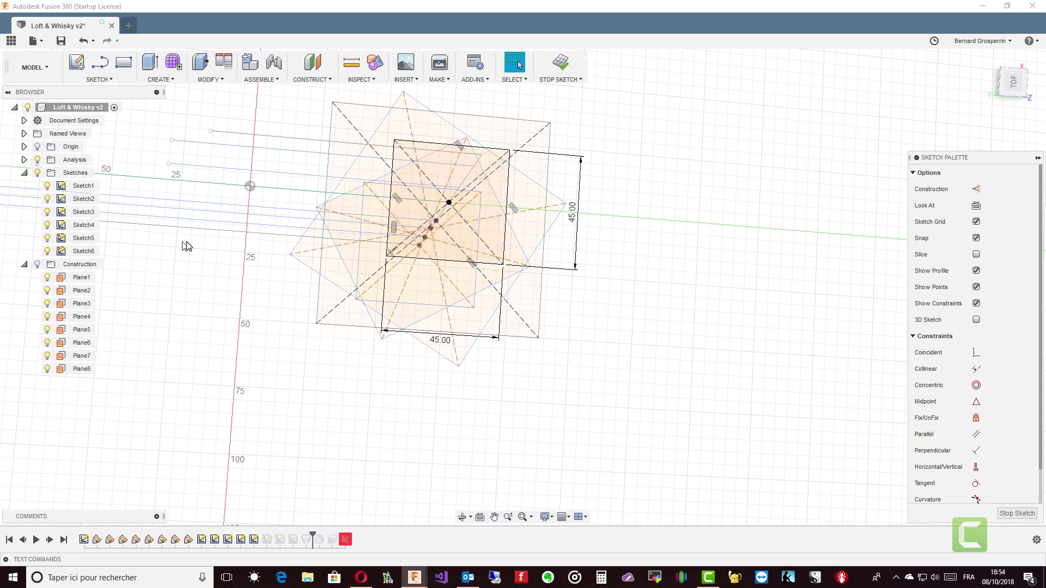
left_click(419, 259)
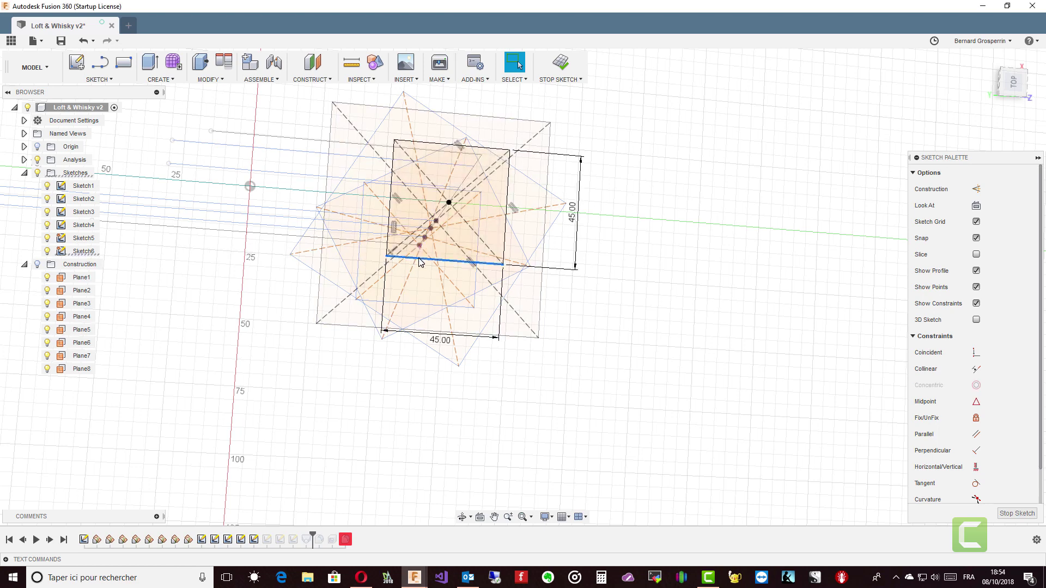
left_click_drag(419, 262, 91, 233)
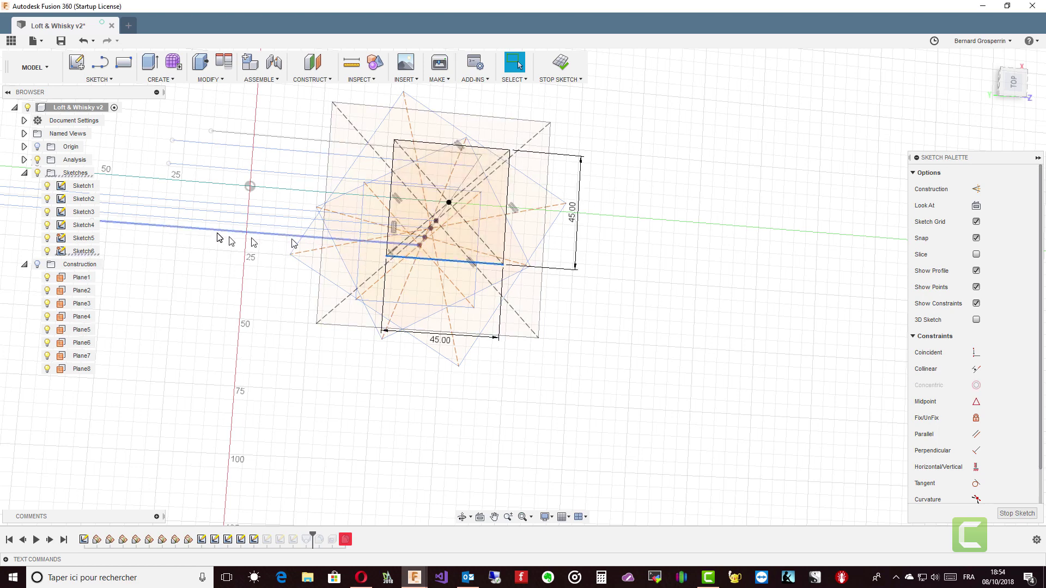
Hide Sketch1 through Sketch5 so only the 45 x 45 square remains visible
left_click(47, 238)
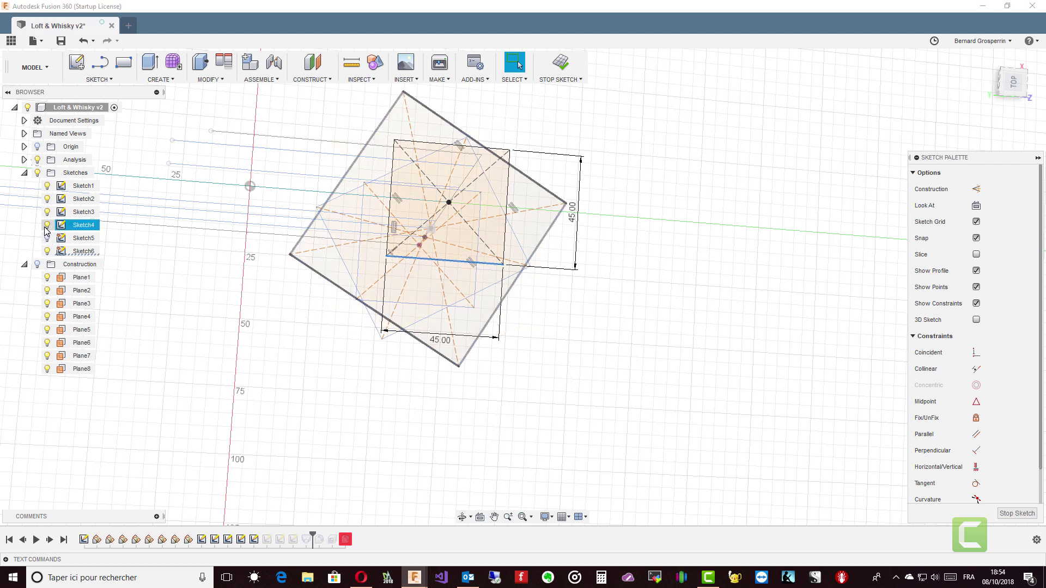
left_click(47, 225)
left_click(47, 199)
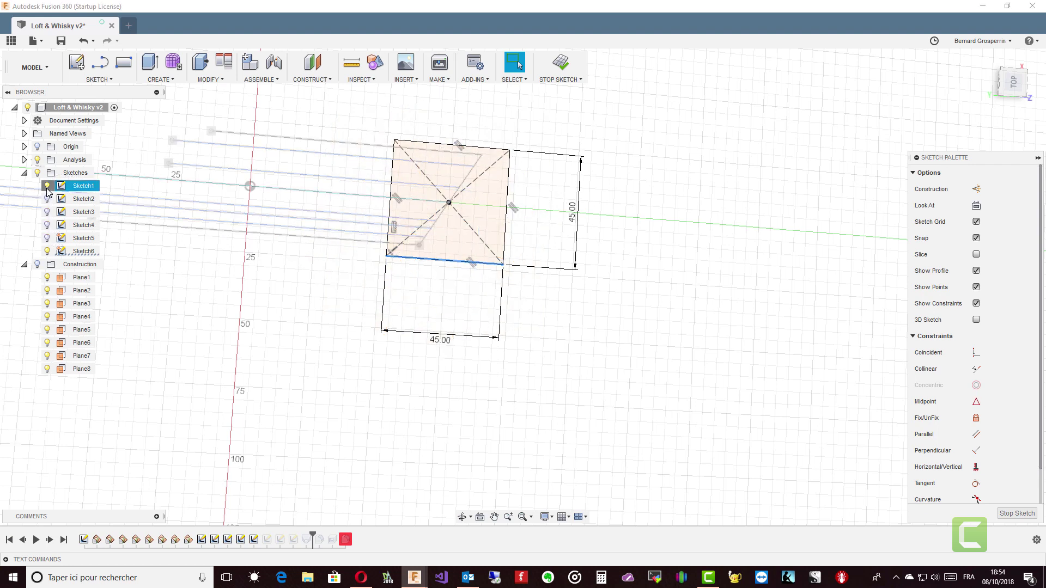
left_click(48, 186)
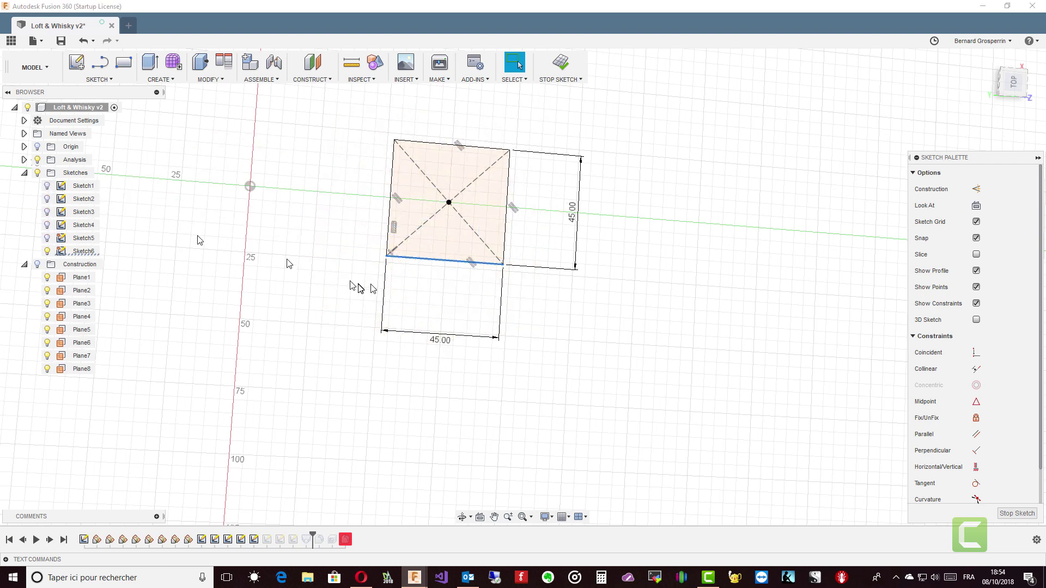
left_click(103, 81)
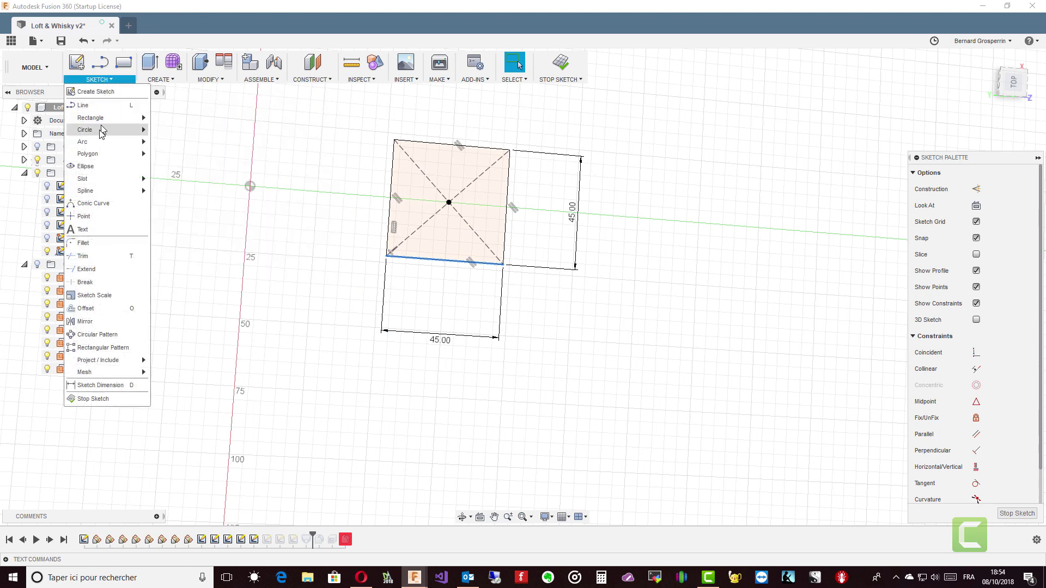
mouse_move(83, 142)
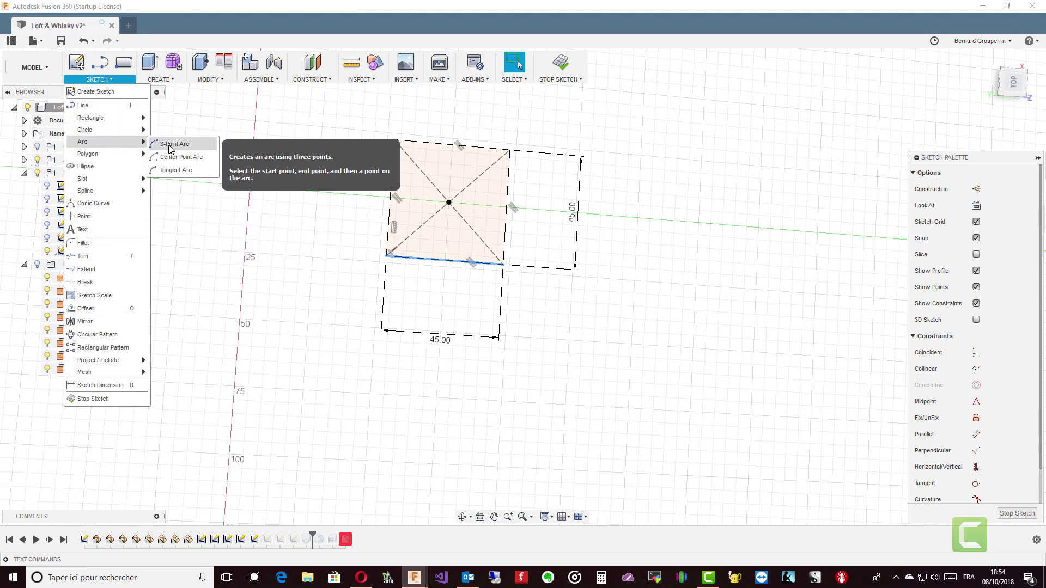
Draw 3-point arcs corner to corner along the bottom, left, top and right sides of the 45 mm square
left_click(170, 144)
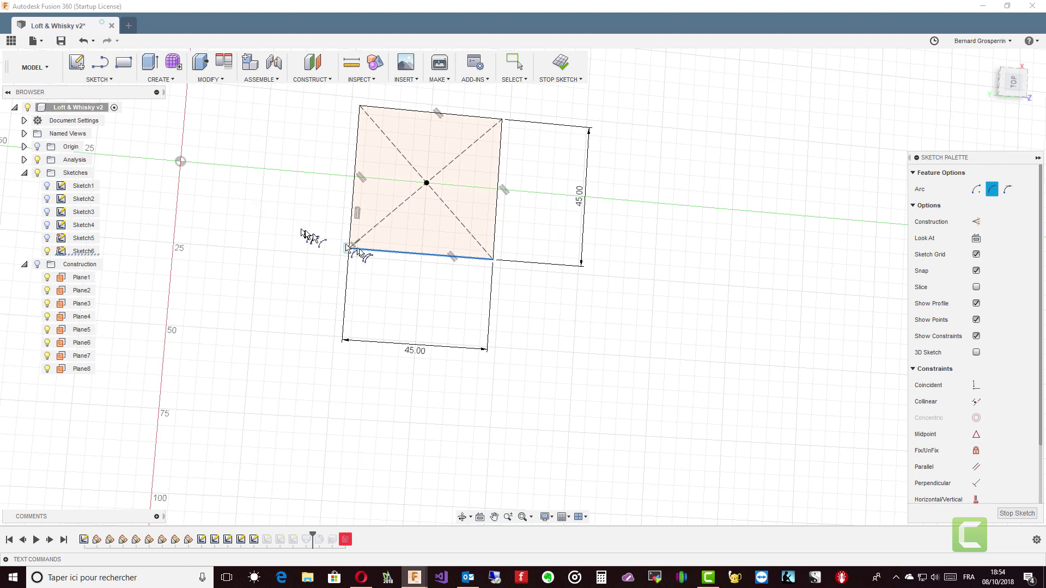
left_click(352, 249)
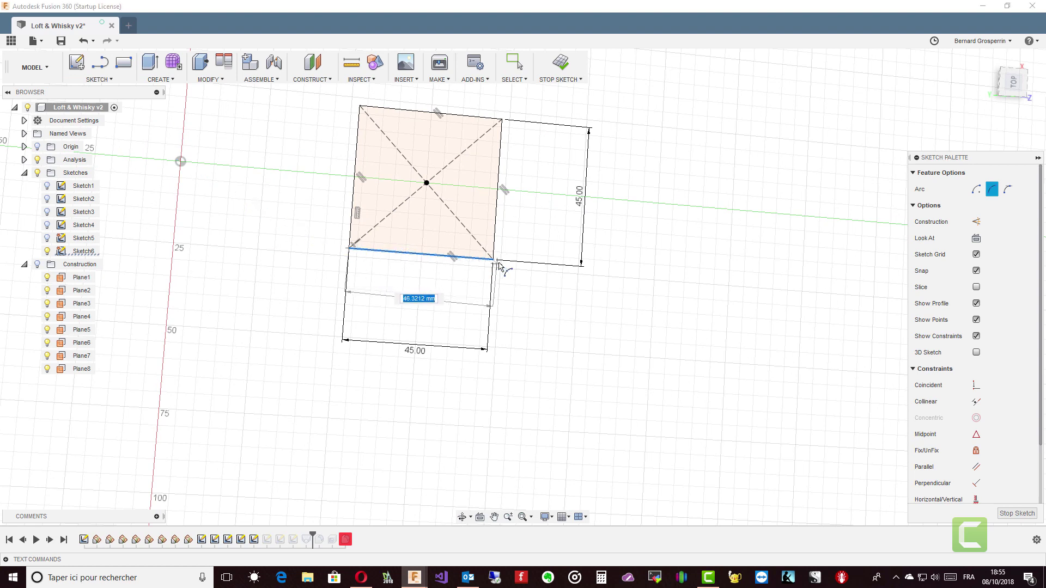
left_click(492, 260)
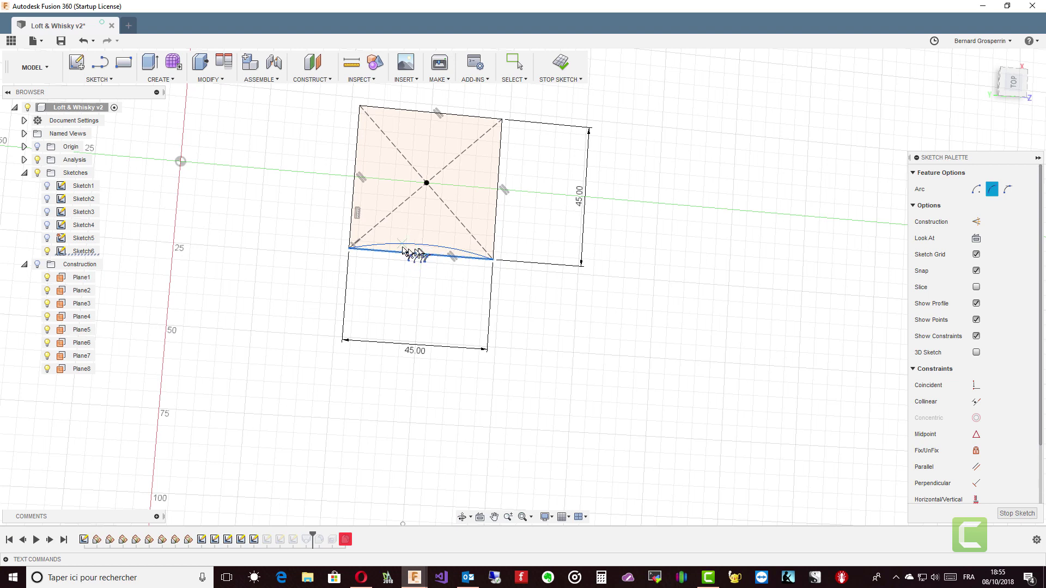
left_click(361, 108)
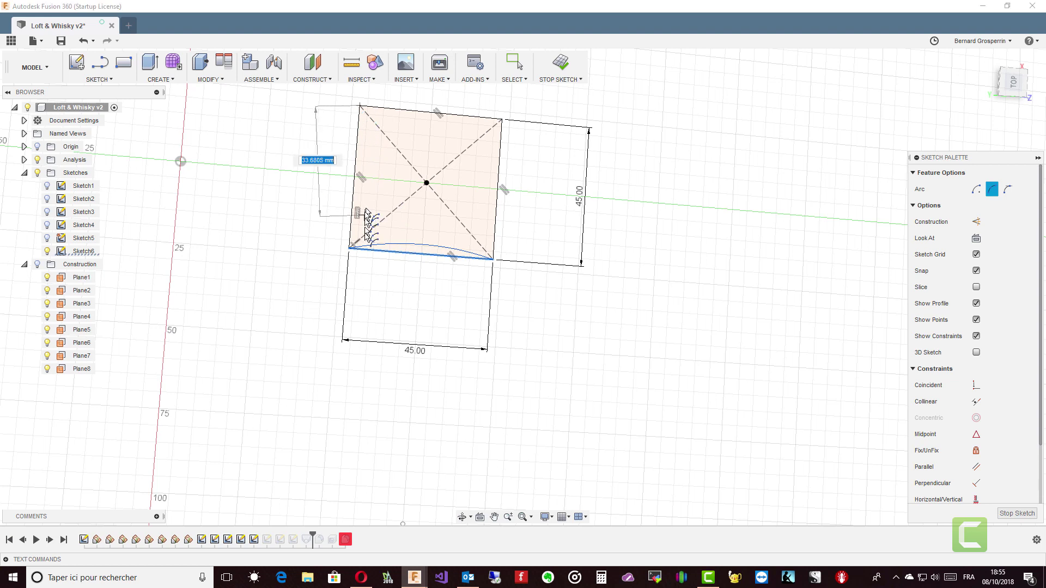
left_click(349, 249)
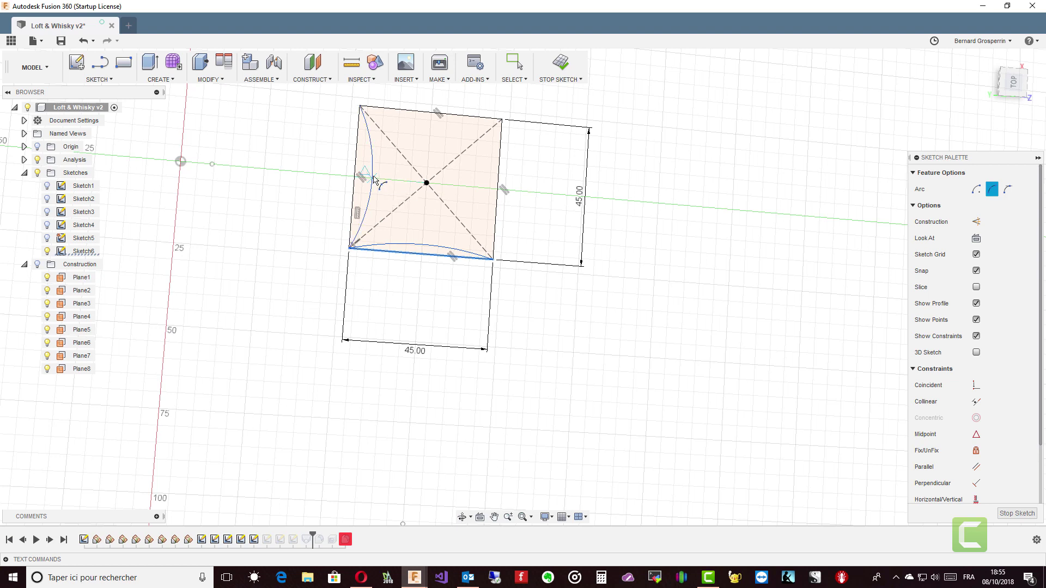
left_click(360, 107)
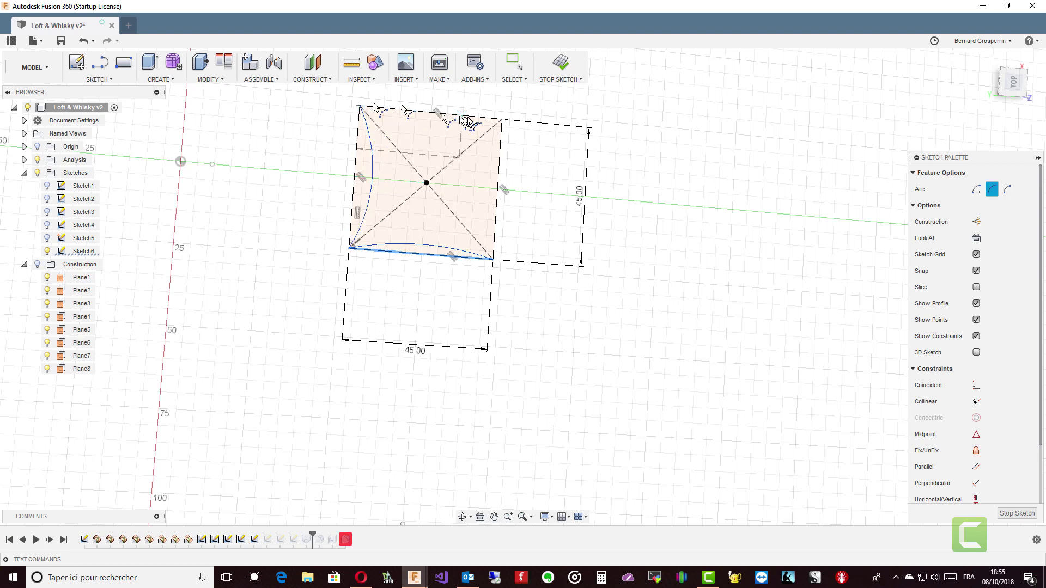
left_click(500, 121)
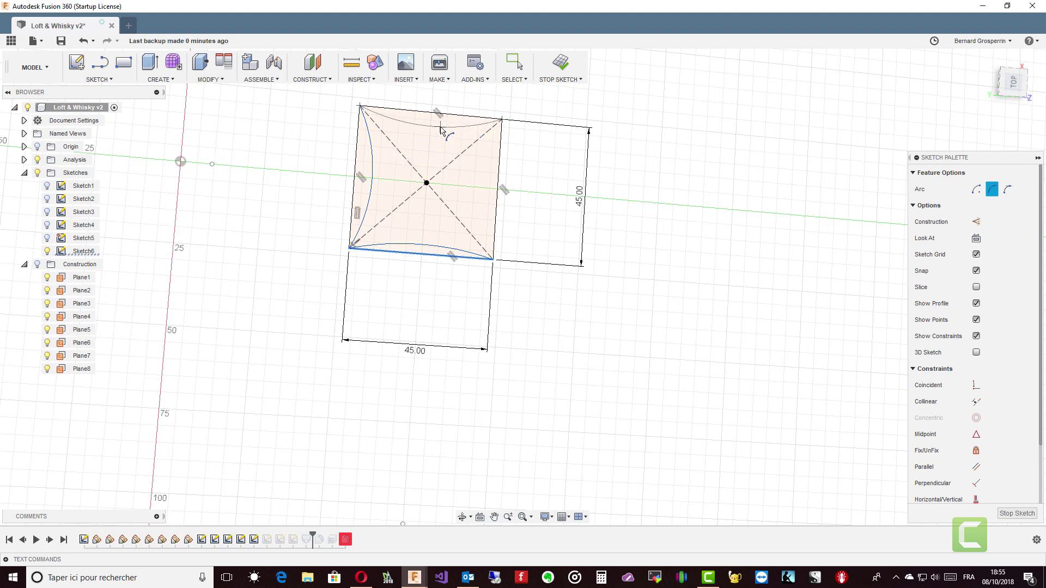
left_click(501, 119)
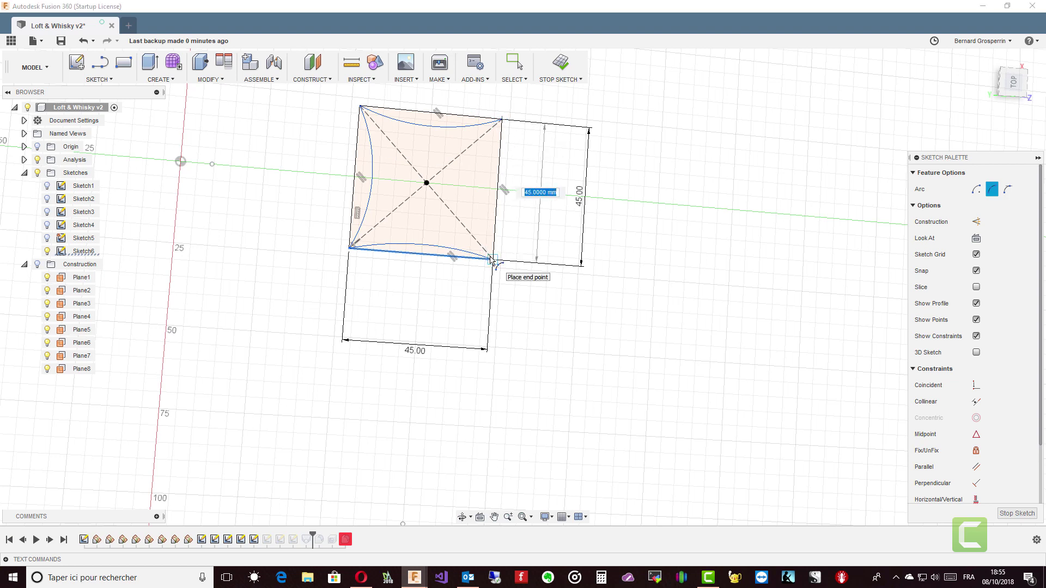
left_click(491, 260)
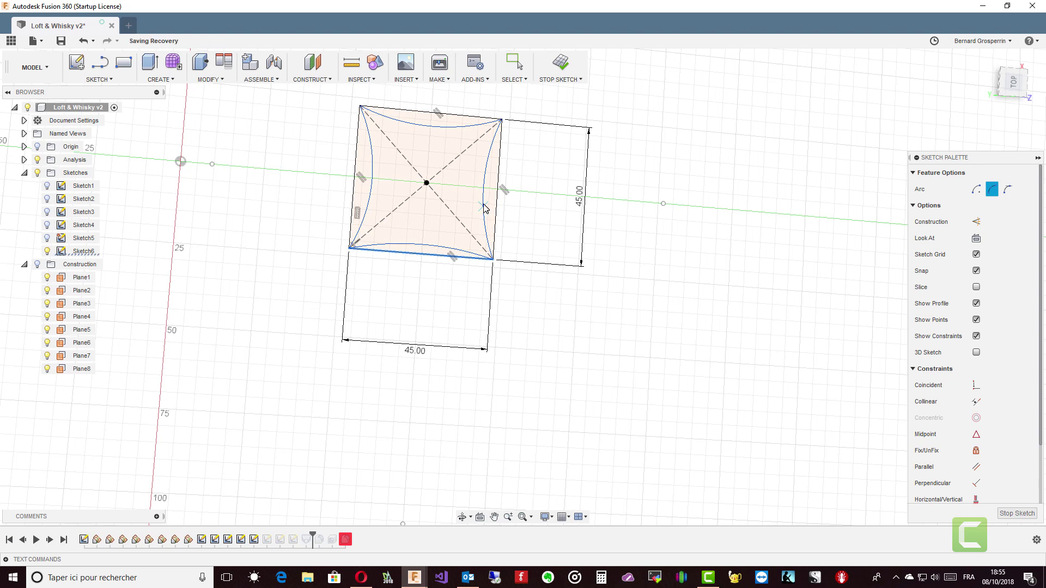
Curve the right arc inward, trim the square's straight edges away, and finish Sketch6
left_click(484, 207)
key("Escape")
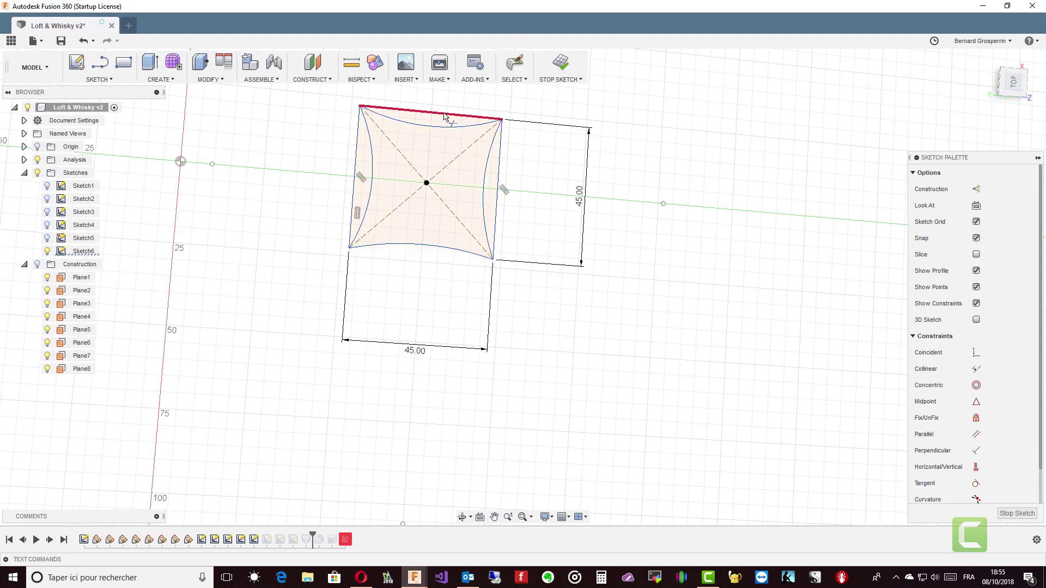
left_click(444, 116)
key("Delete")
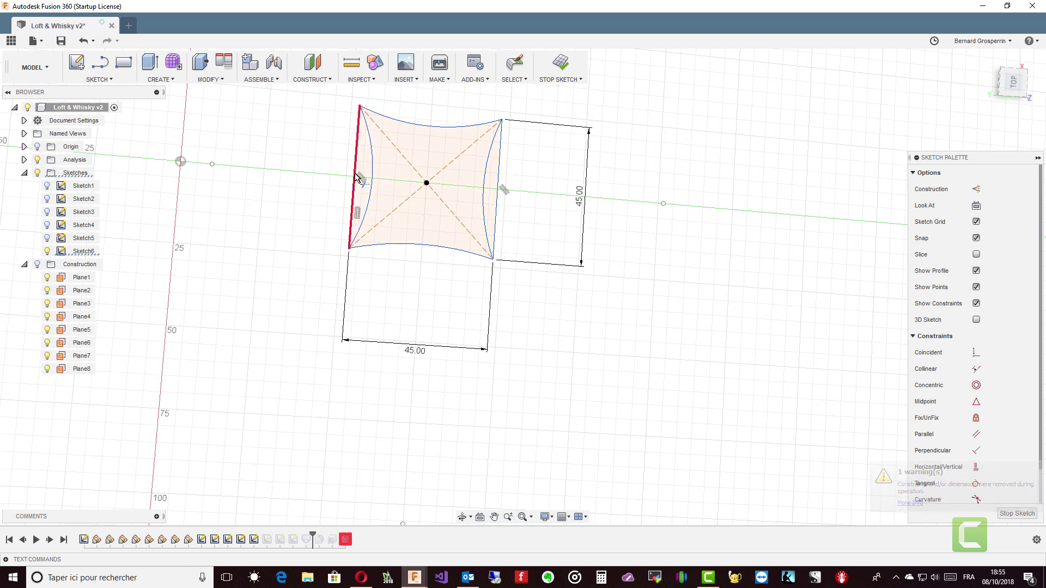
left_click(357, 177)
left_click(413, 253)
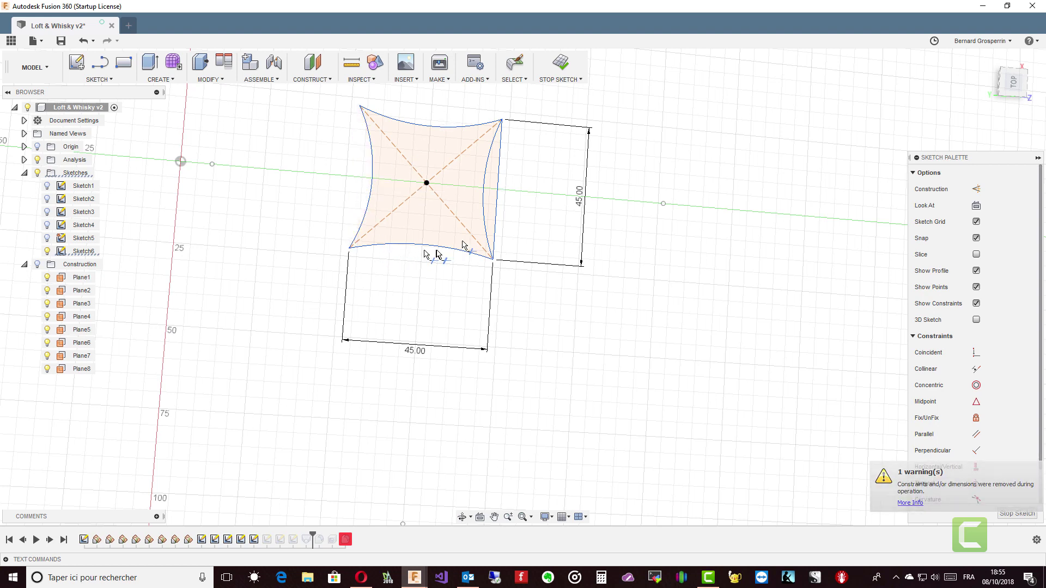
left_click(497, 221)
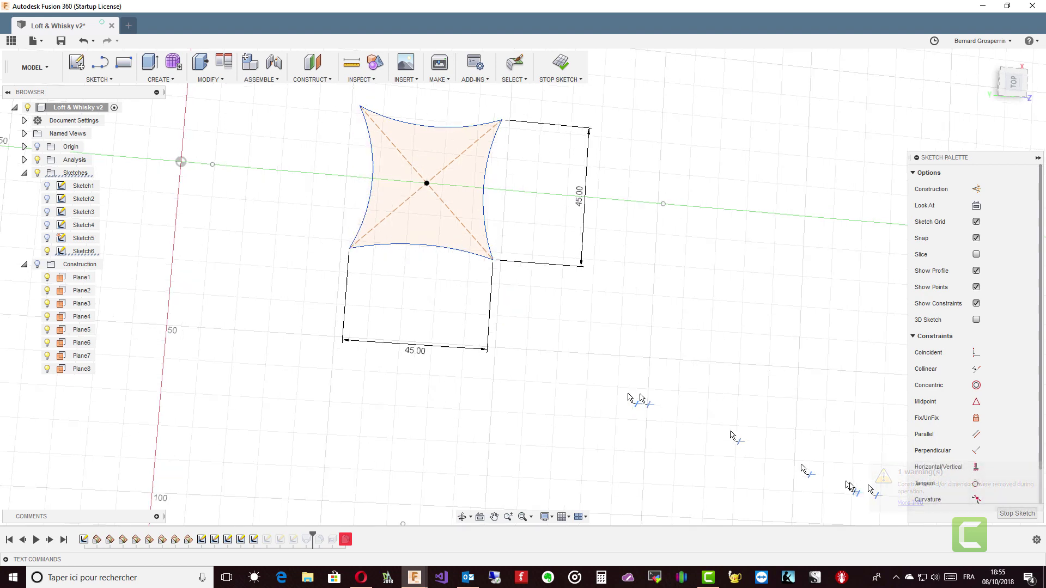
left_click(1016, 514)
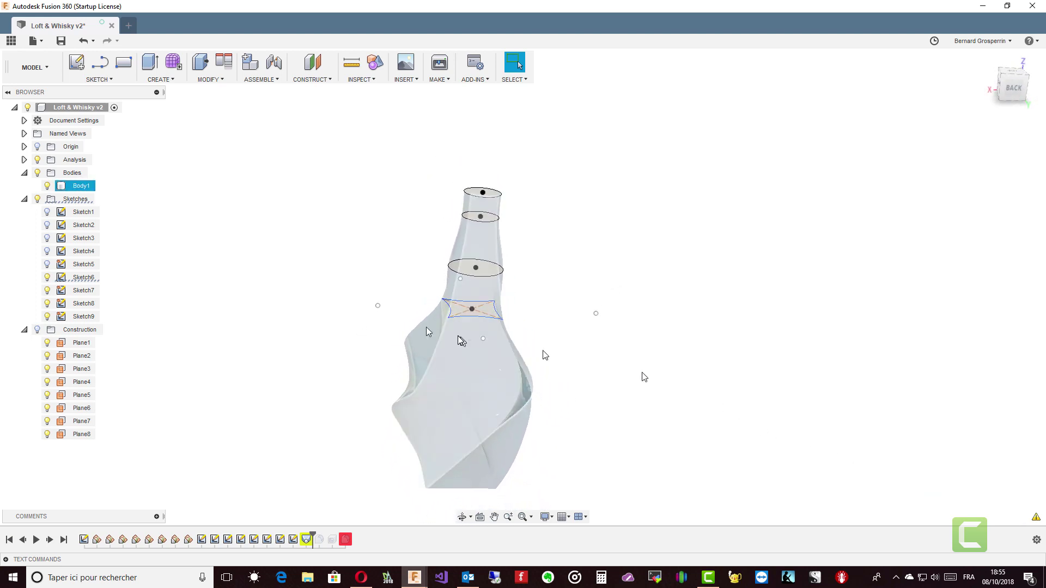
left_click(37, 199)
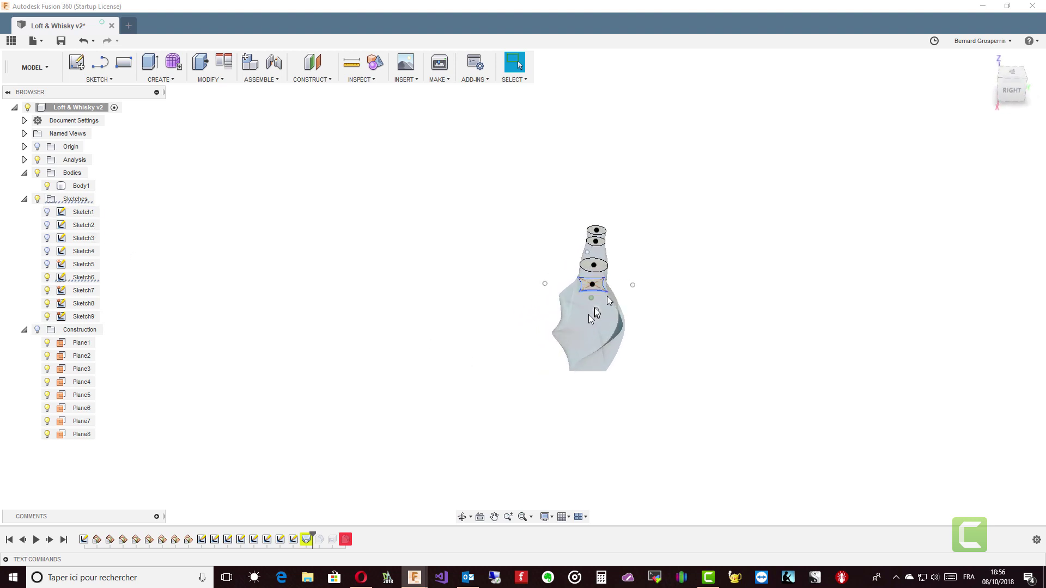
right_click(606, 239)
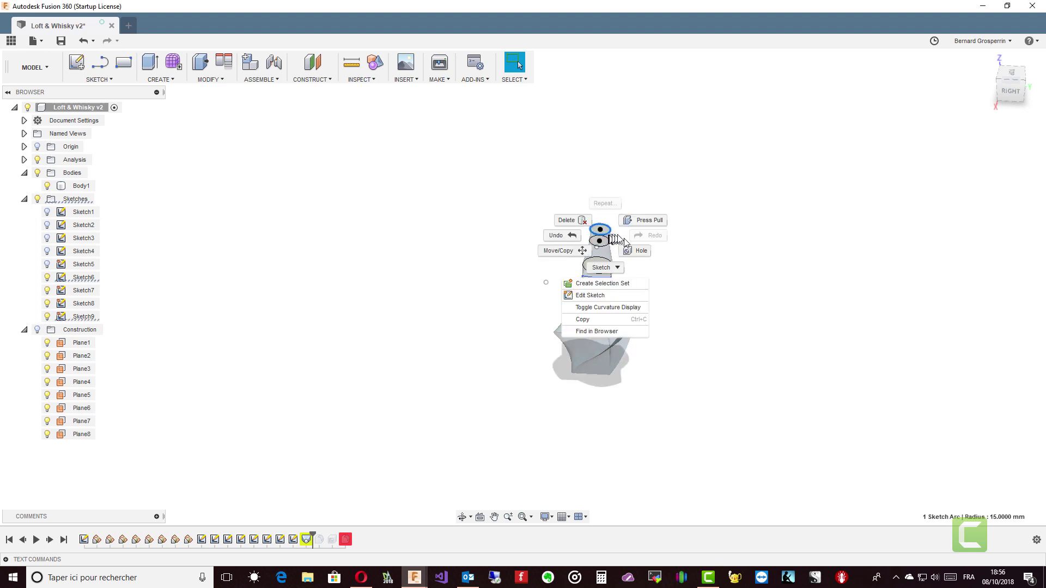
left_click(439, 266)
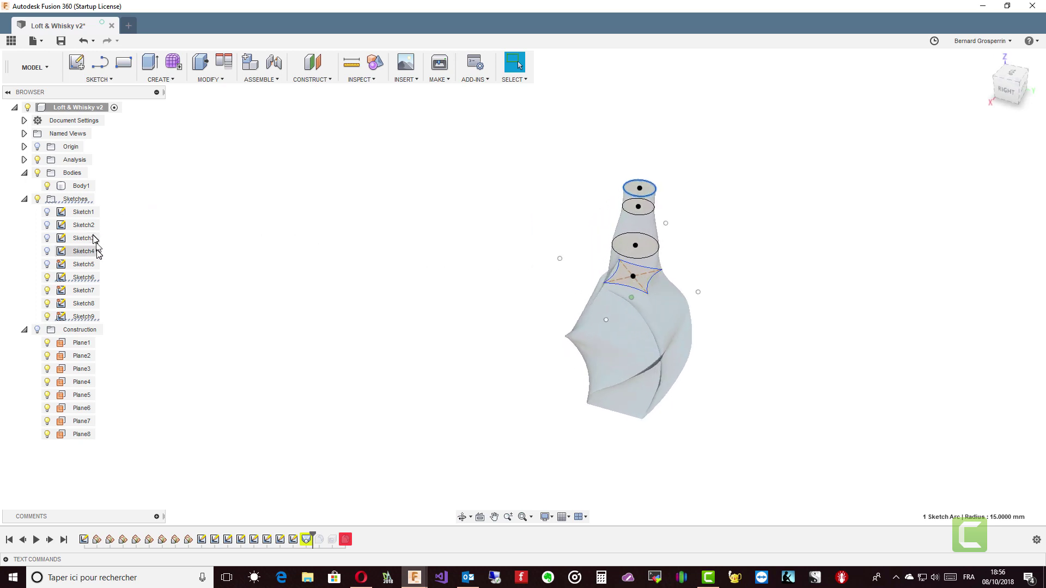
Change Sketch9's top circle diameter from 30 to 150 mm and finish the sketch
right_click(92, 317)
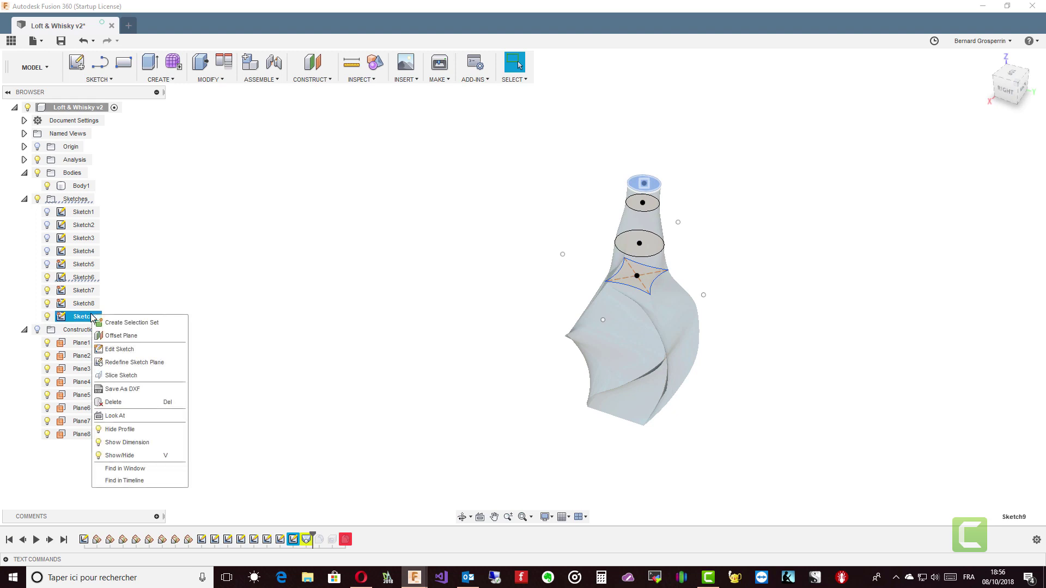
left_click(155, 350)
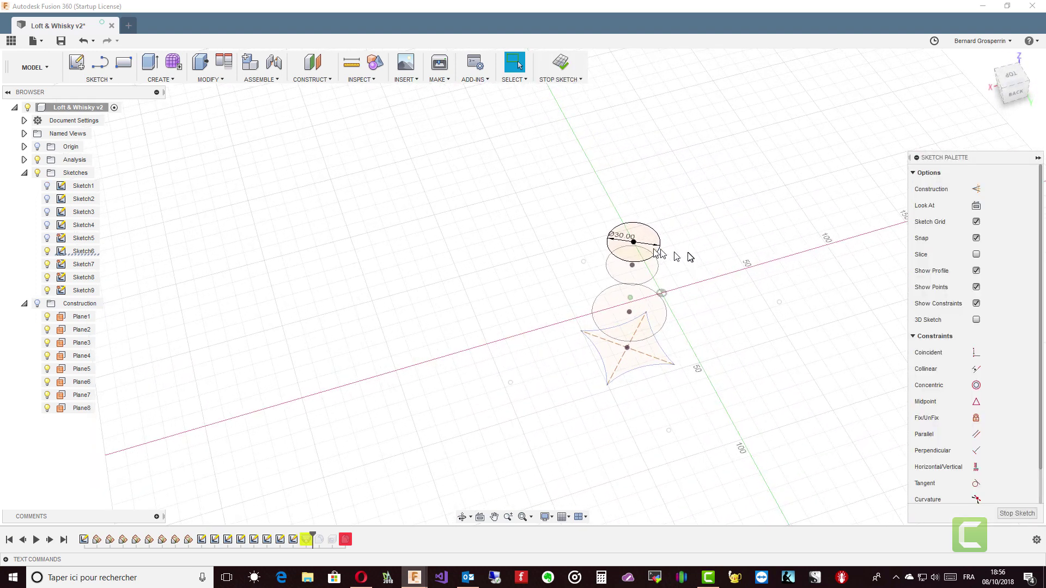
double_click(622, 240)
type("150")
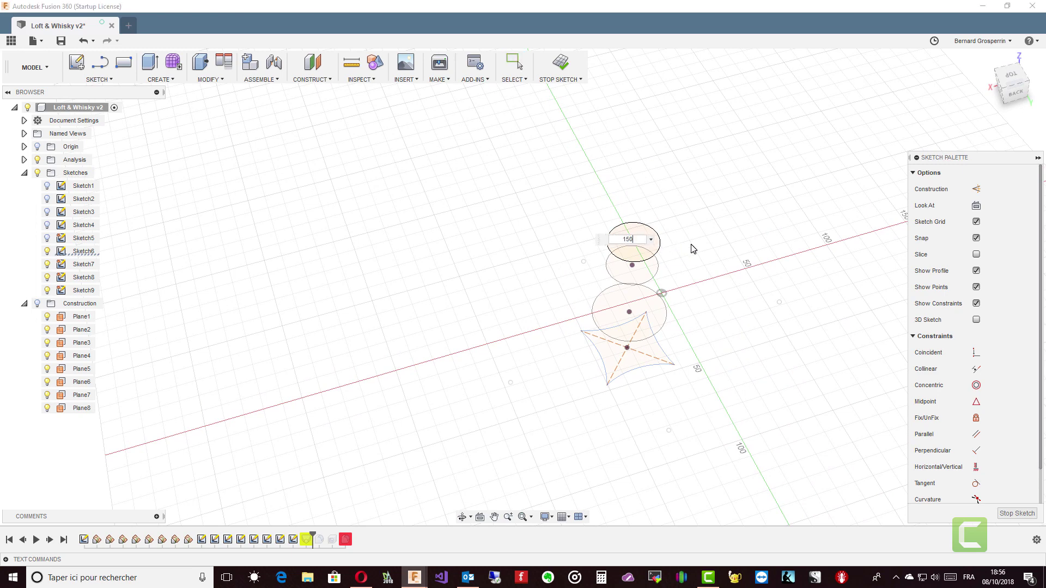
key("Return")
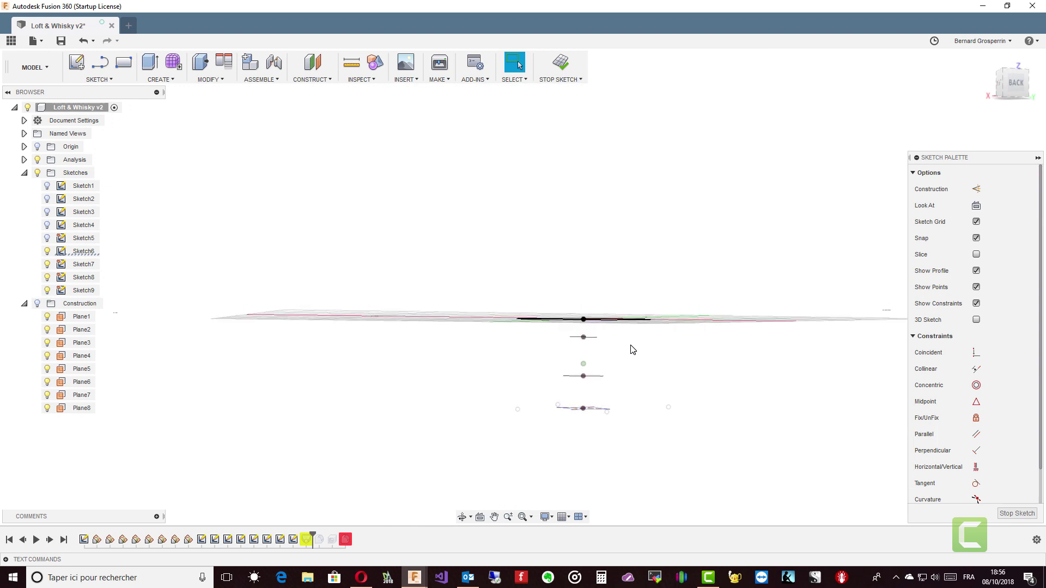
left_click(1012, 515)
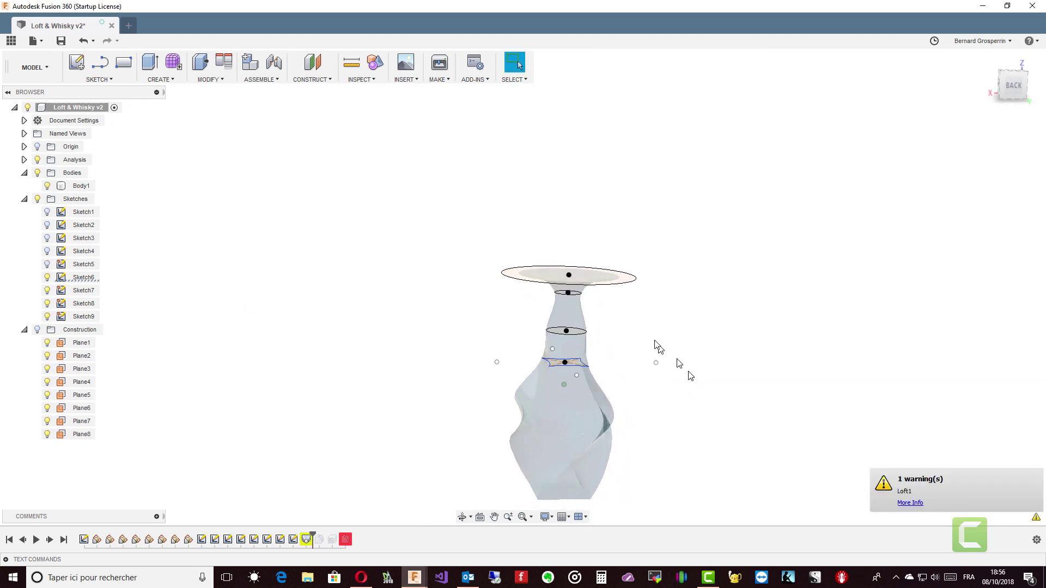
Change Sketch8's circle diameter from 30 to 120 mm and finish the sketch
left_click(73, 307)
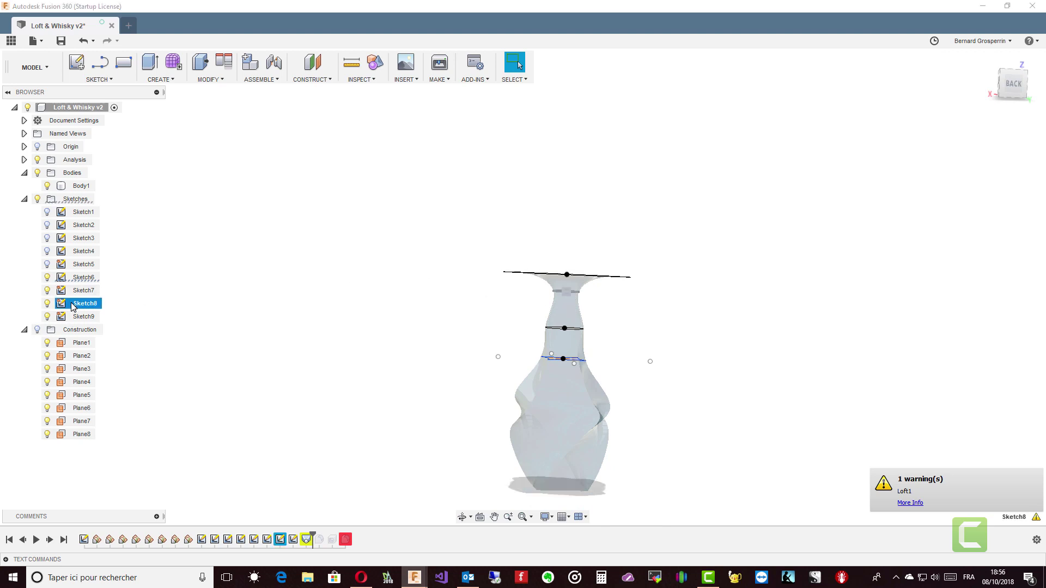
right_click(73, 307)
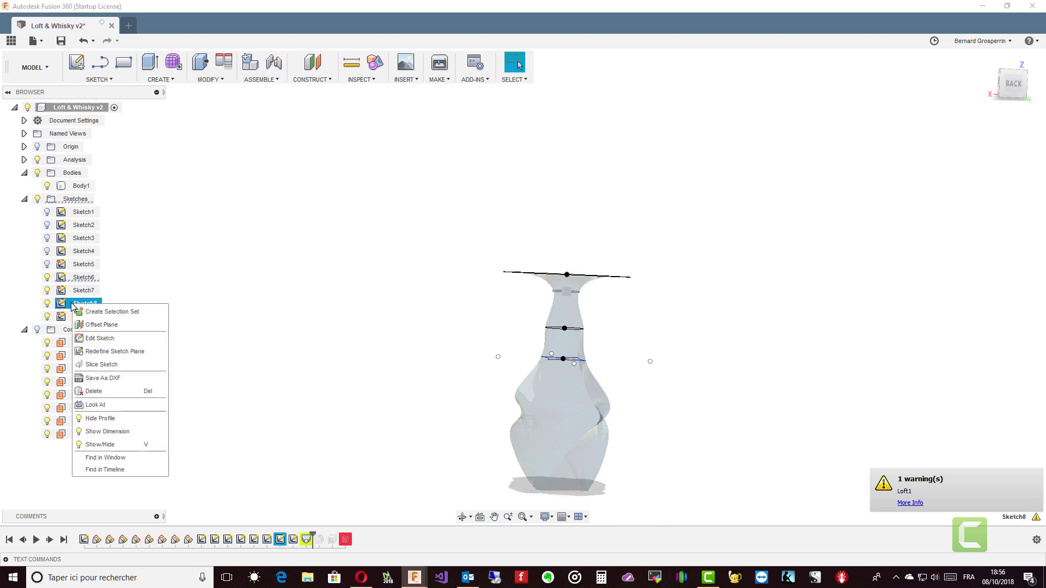
left_click(92, 339)
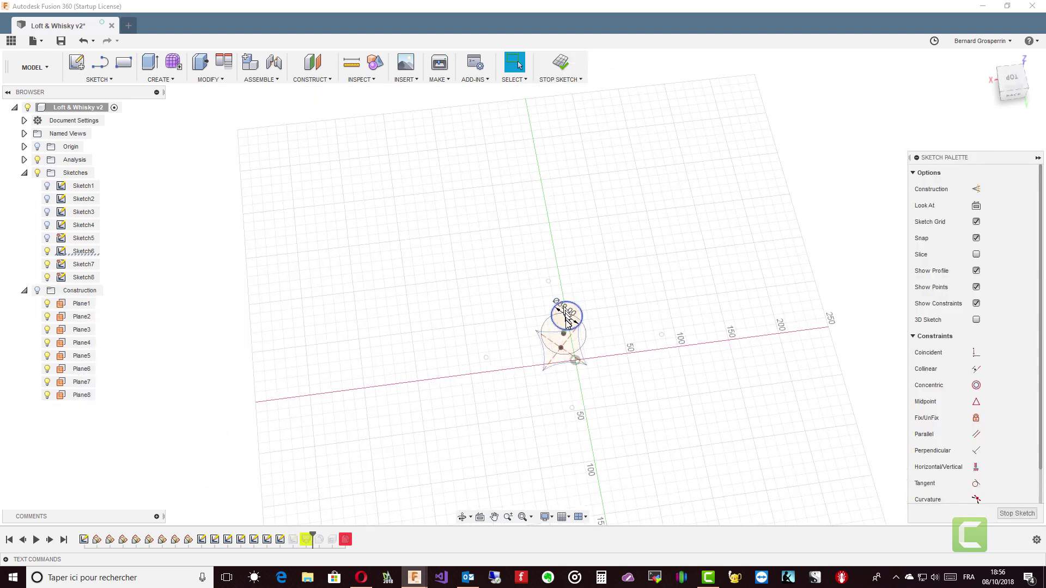
scroll(567, 315, "up", 1)
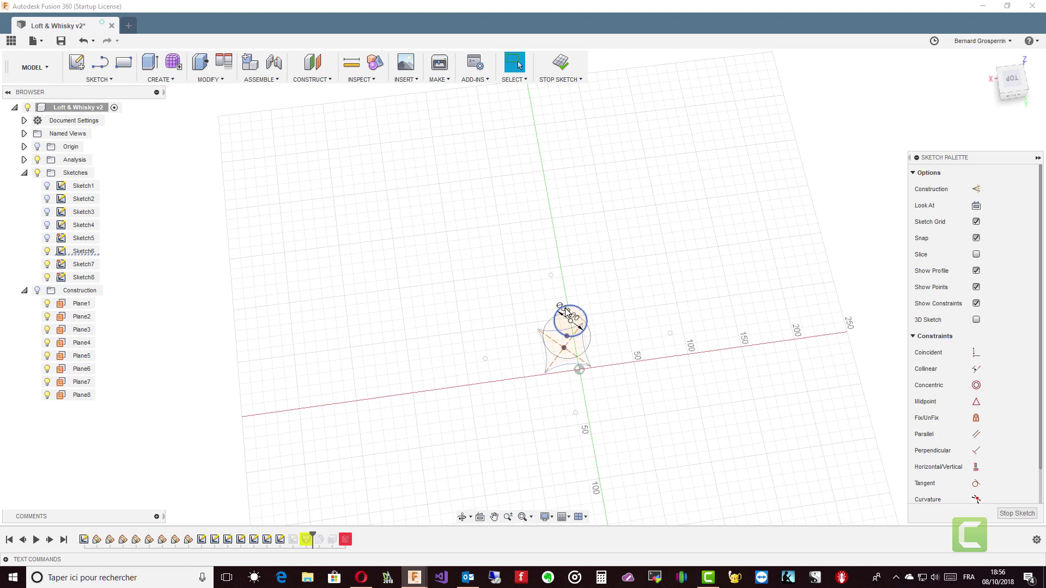
left_click(566, 312)
middle_click_drag(567, 313, 564, 326, "shift")
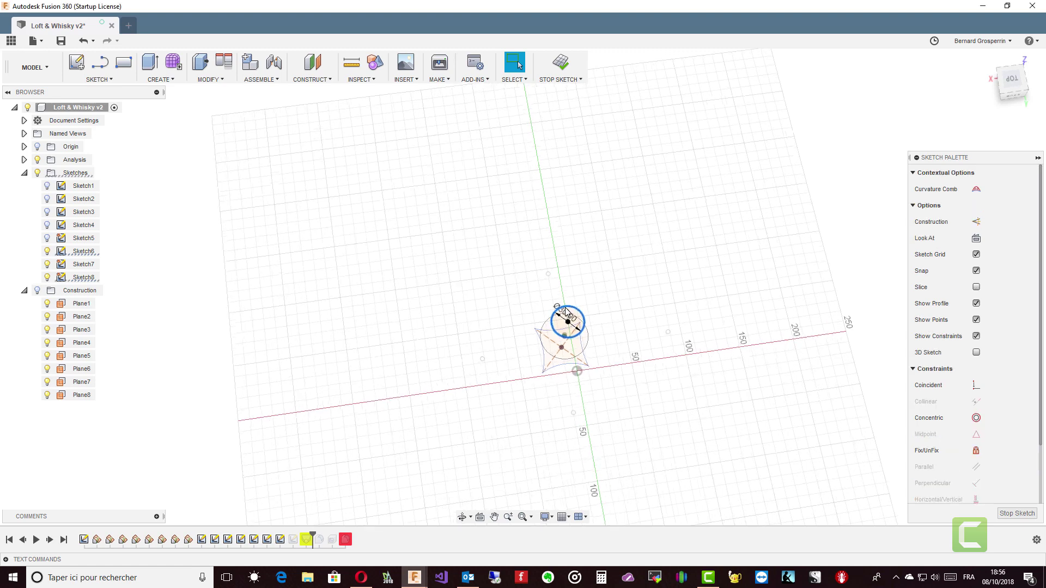
double_click(565, 321)
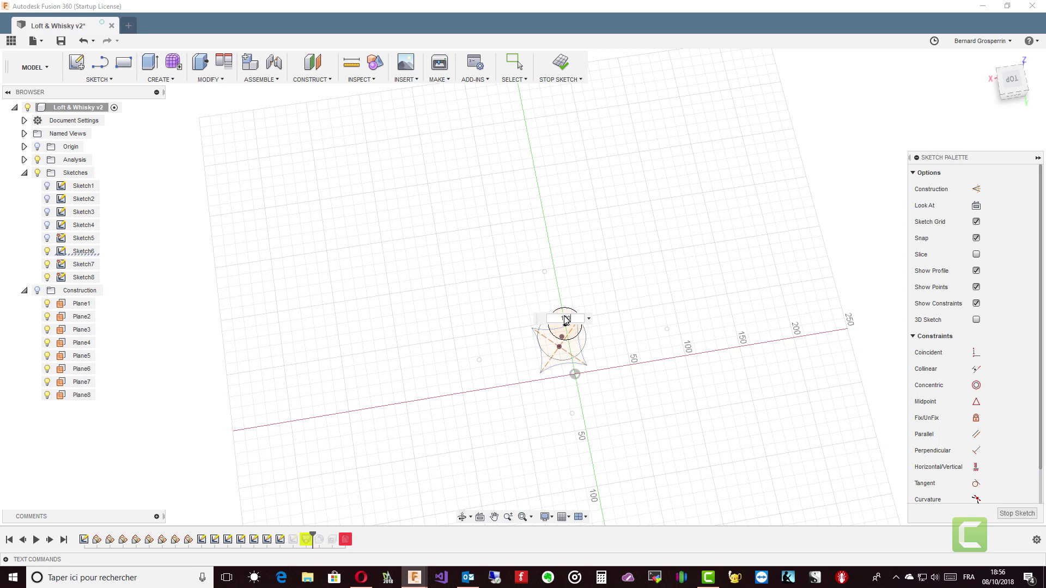
type("20")
key("Return")
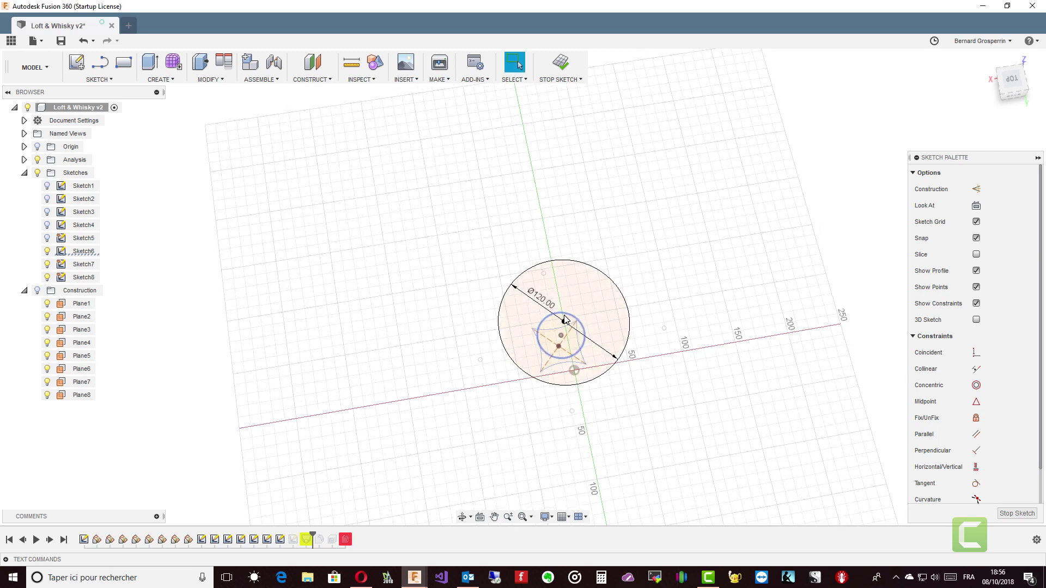
left_click(1015, 514)
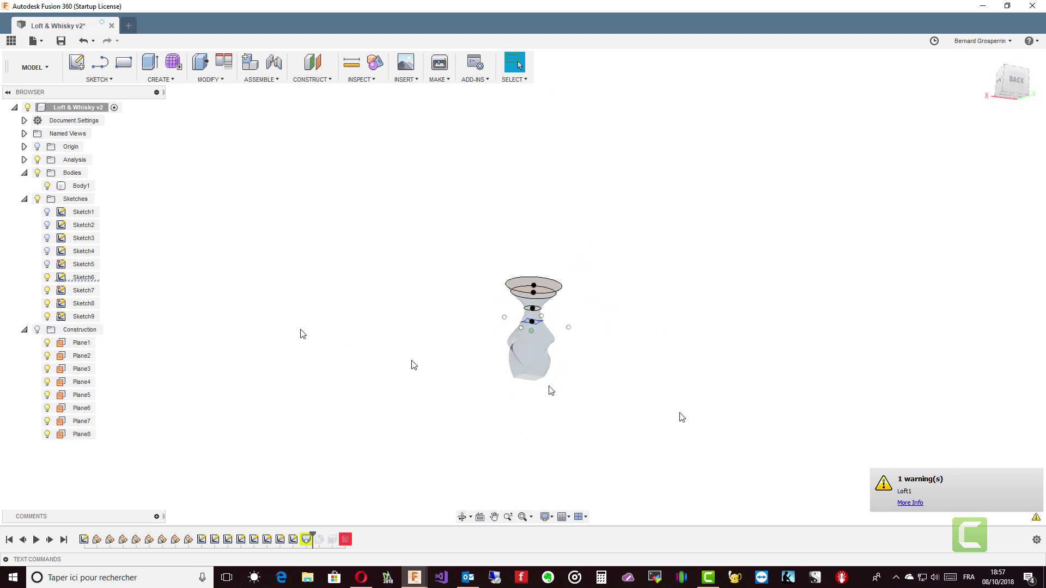
Hide the Sketches folder so only the bottle body shows, then select and clear Sketch9
left_click(37, 199)
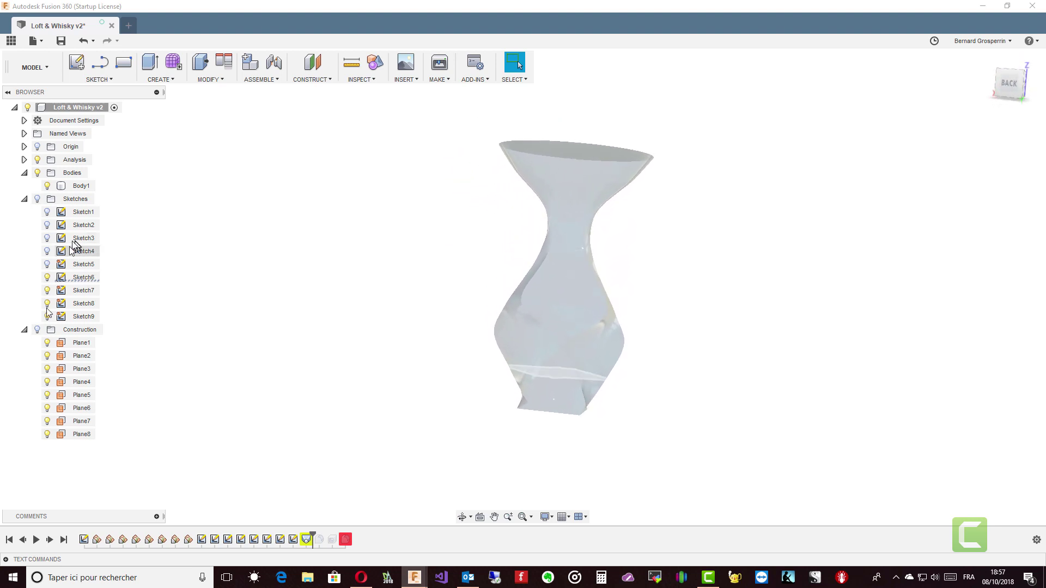
left_click(44, 332)
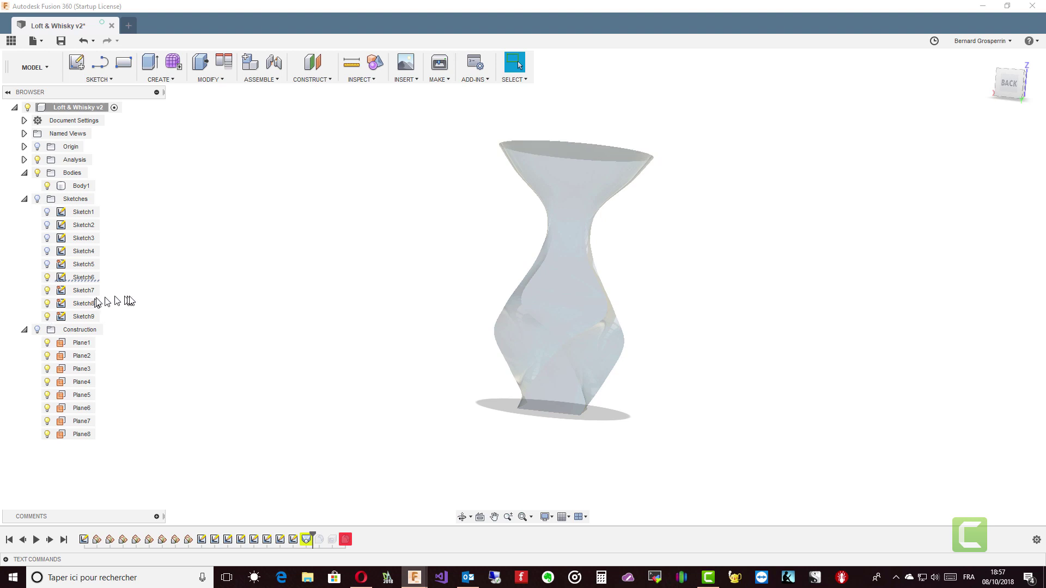
left_click(170, 301)
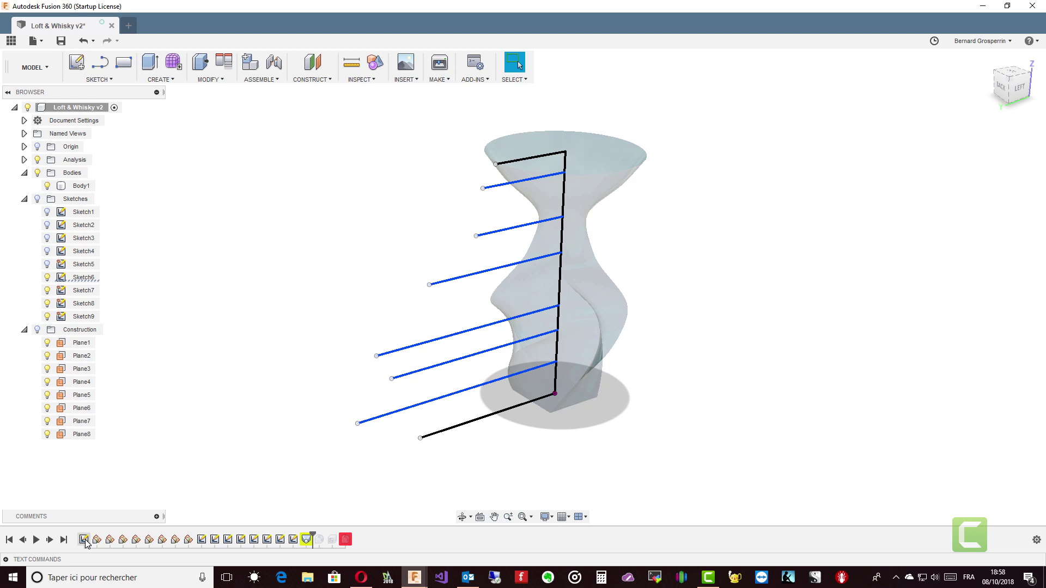
Change Sketch1's vertical height dimension from 250 to 290 mm and finish the sketch
right_click(84, 541)
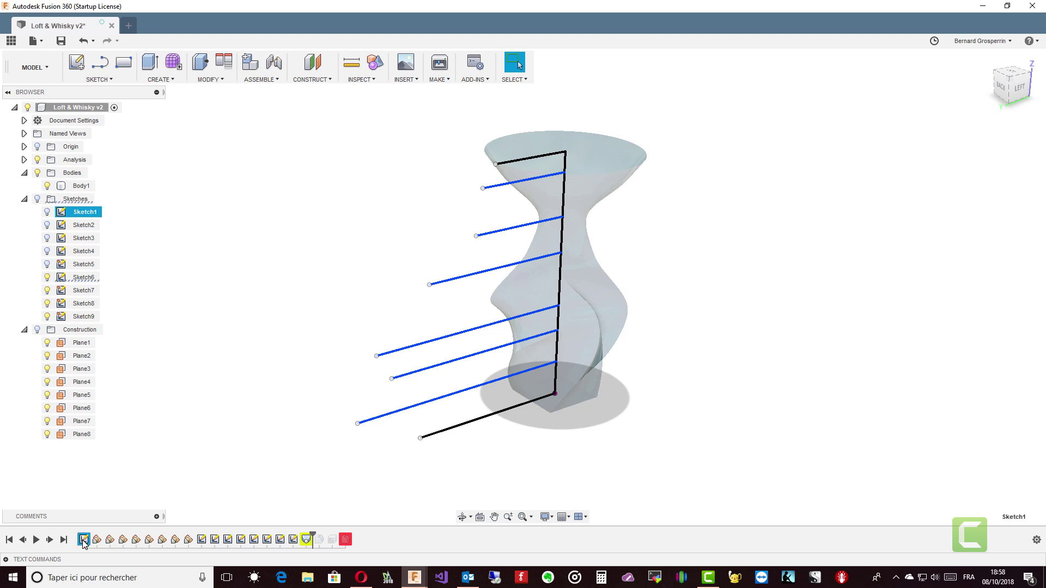
left_click(103, 430)
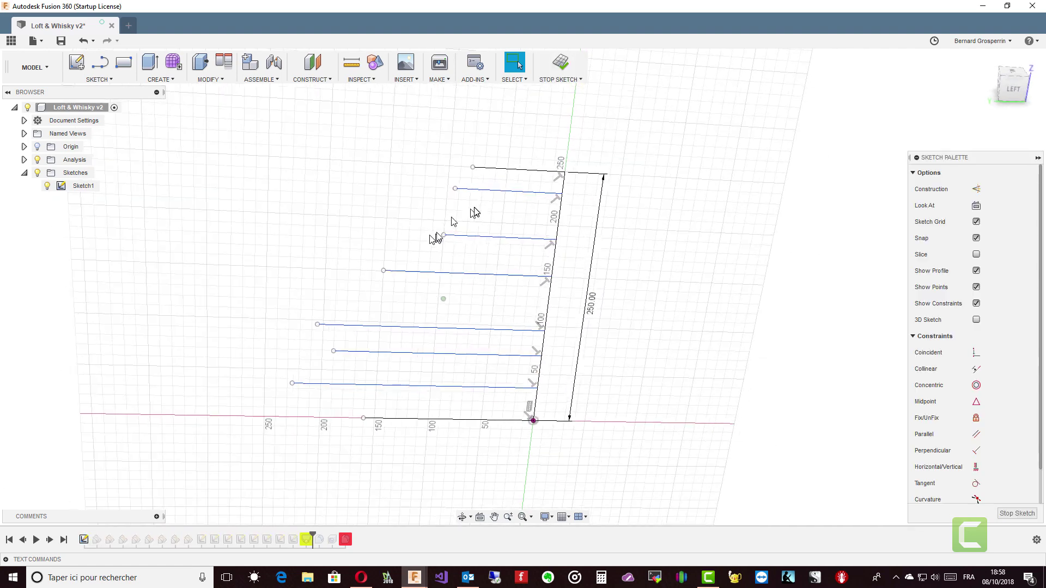
left_click(595, 311)
double_click(595, 311)
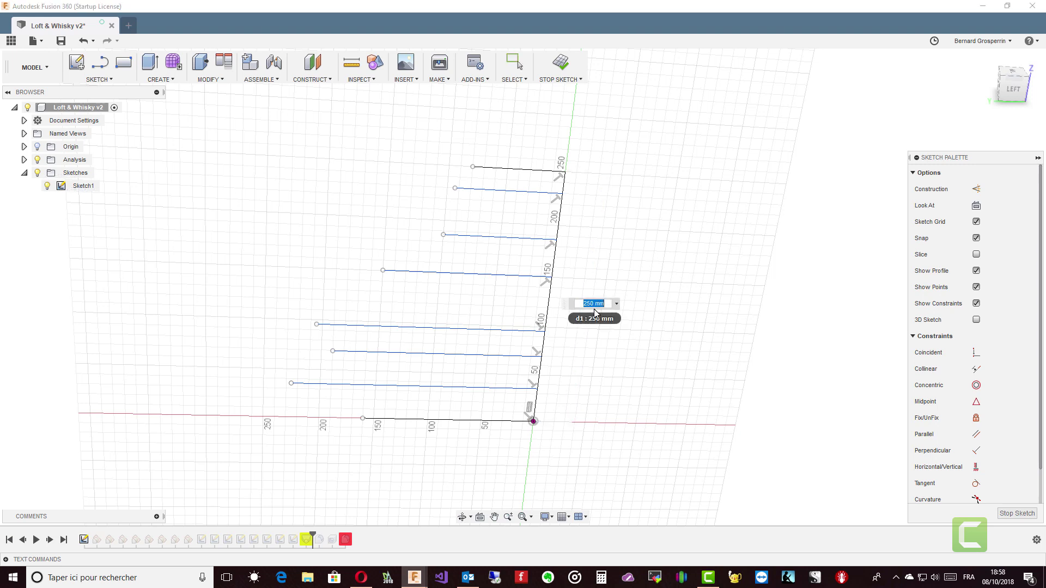
type("290")
key("Return")
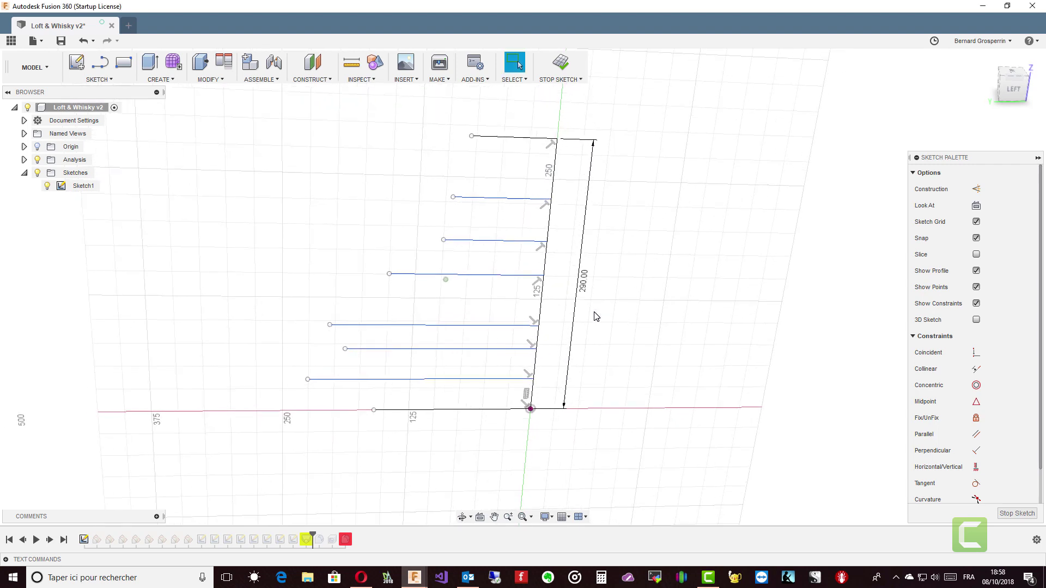
left_click(1017, 513)
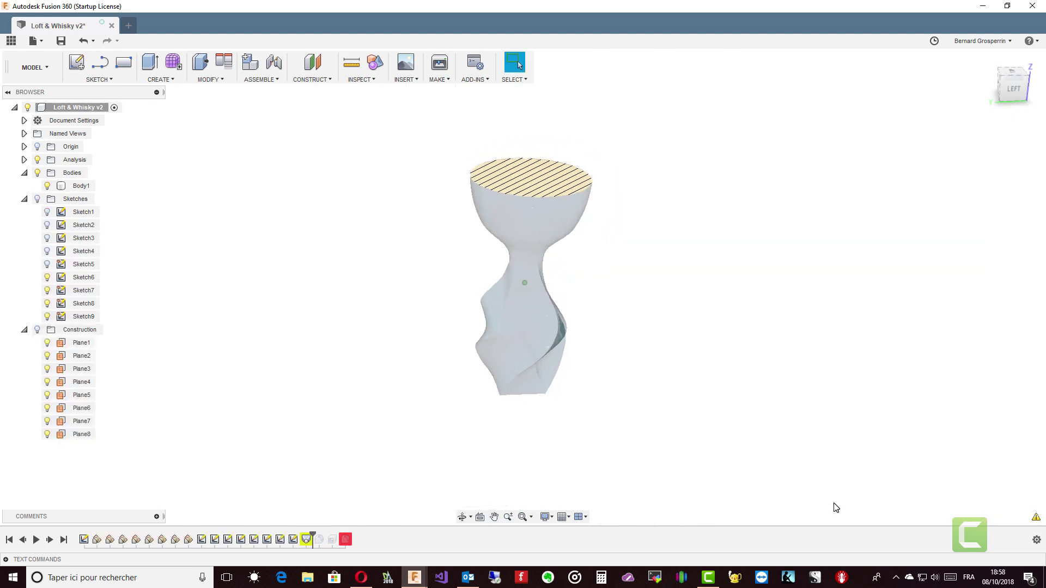